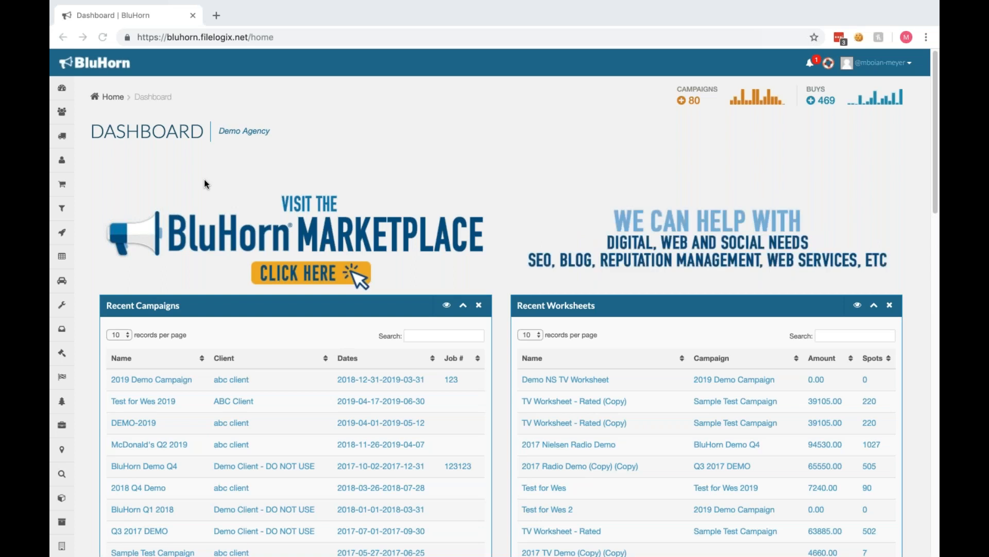
Open the 2019 Demo Campaign and name its new worksheet "2019 Demo TV Nielsen".
left_click(167, 383)
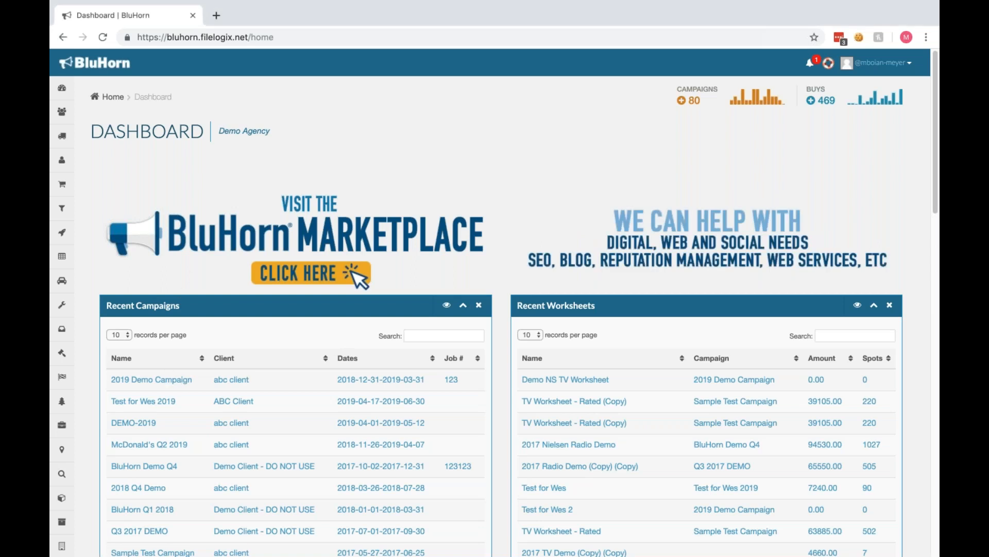
left_click(155, 380)
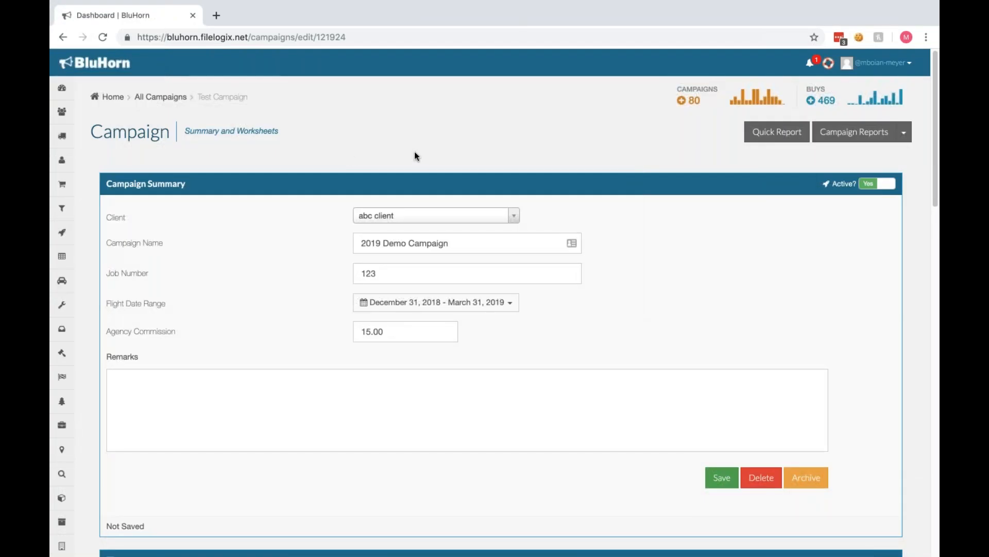
scroll(418, 157, "down", 5)
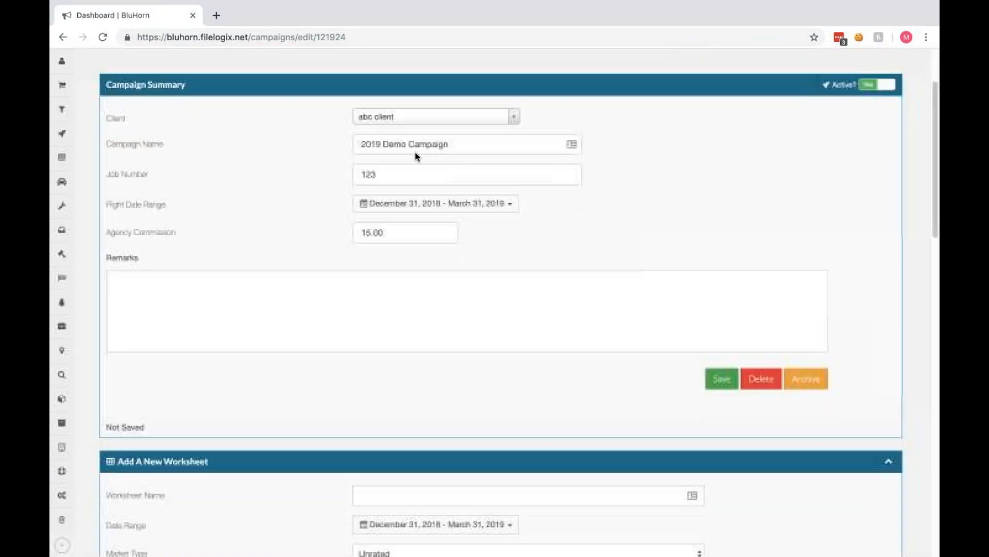
scroll(418, 157, "down", 4)
left_click(416, 153)
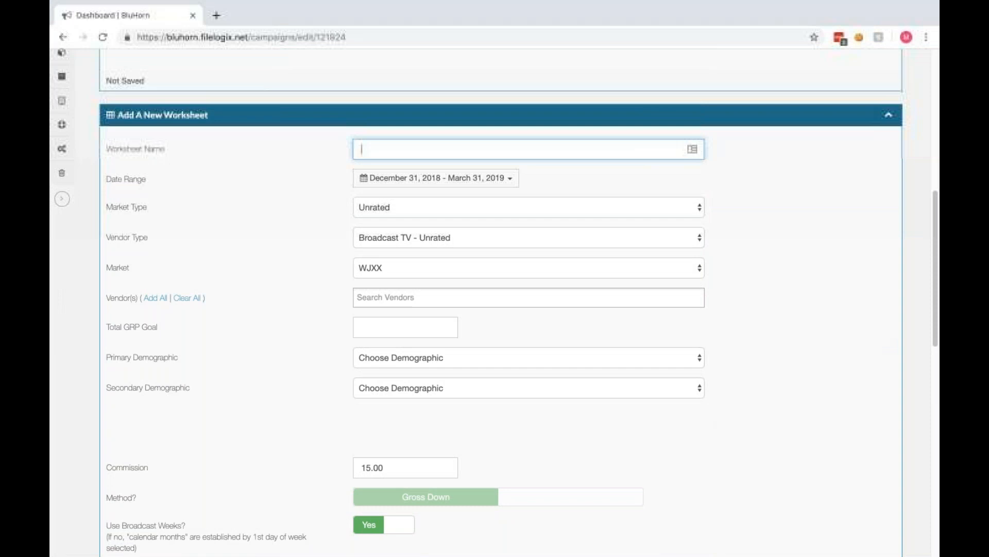
type("2019 ")
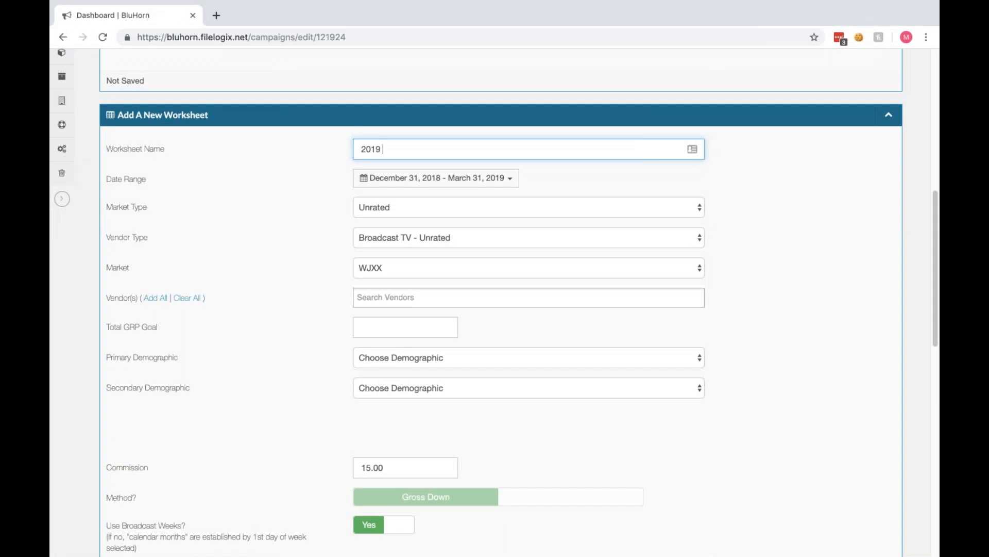
type("Demo TV Nielsen")
left_click(284, 221)
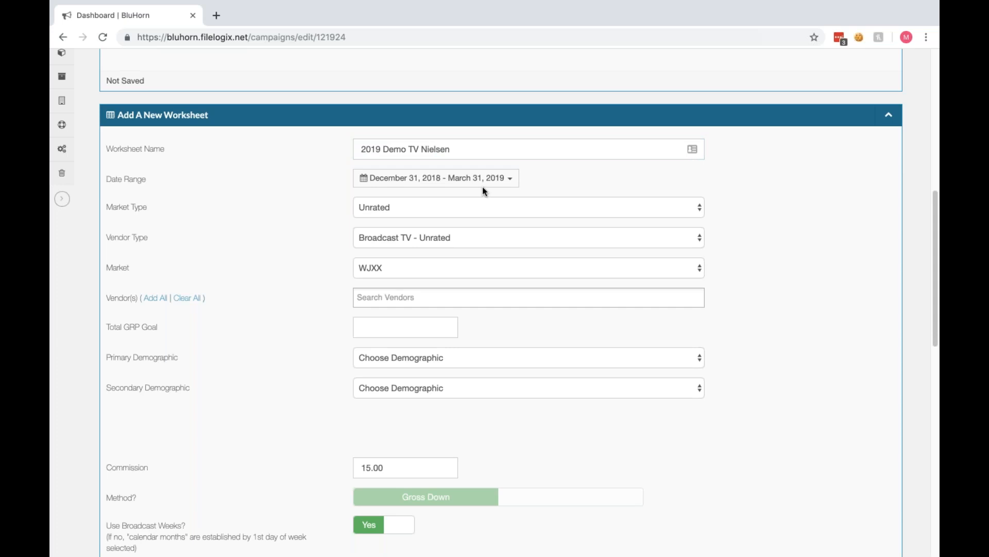
Set the new worksheet's market type to Rated (Nielsen), vendor type to Broadcast TV - Rated and market to chicago.
left_click(460, 213)
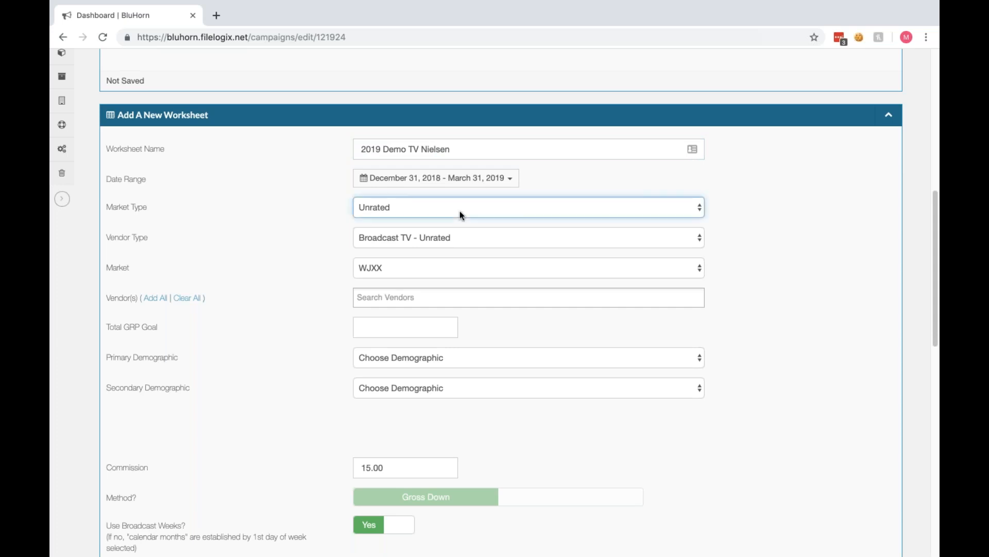
left_click(404, 230)
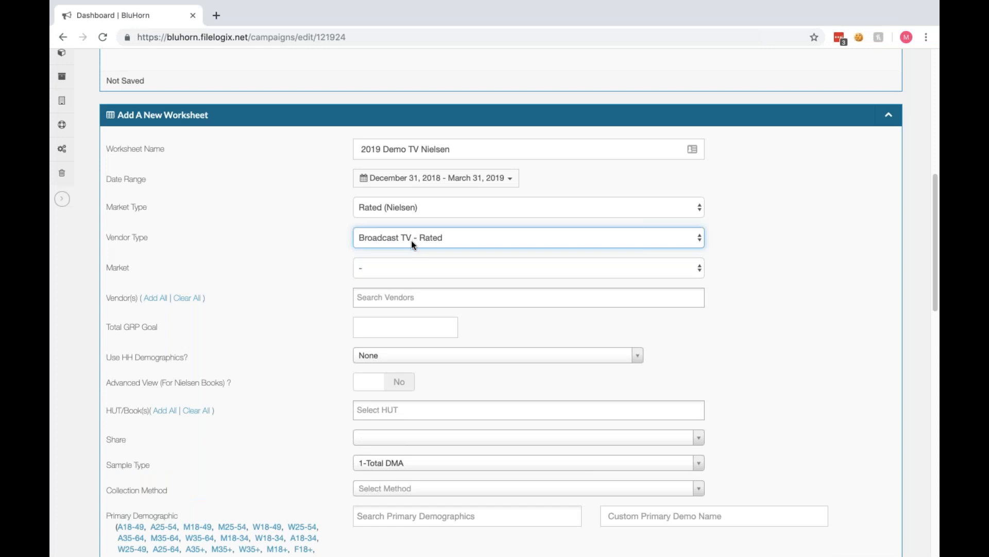
left_click(399, 269)
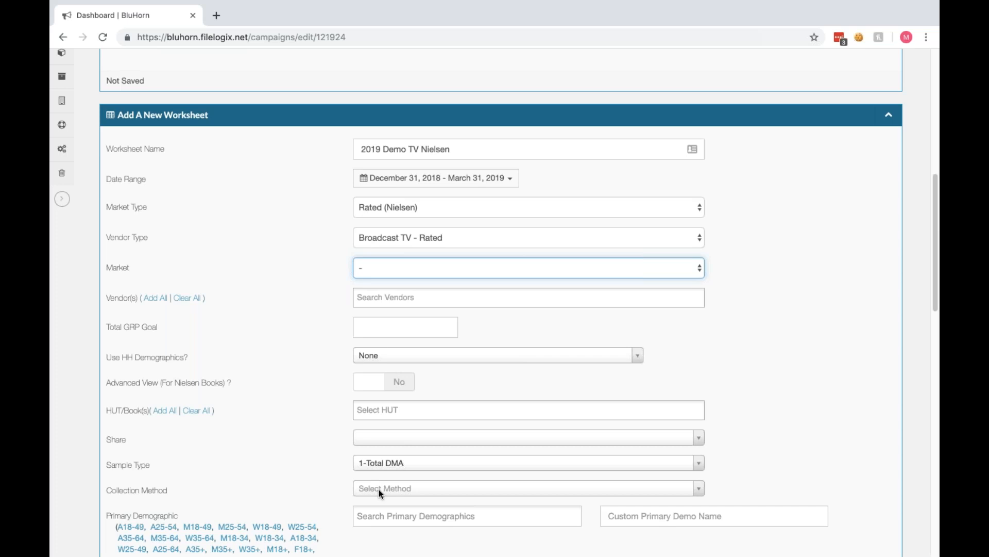
type("chicago")
Add the vendors WCIU-TV and WWWW-TV to the worksheet and choose the contact person for each.
left_click(391, 297)
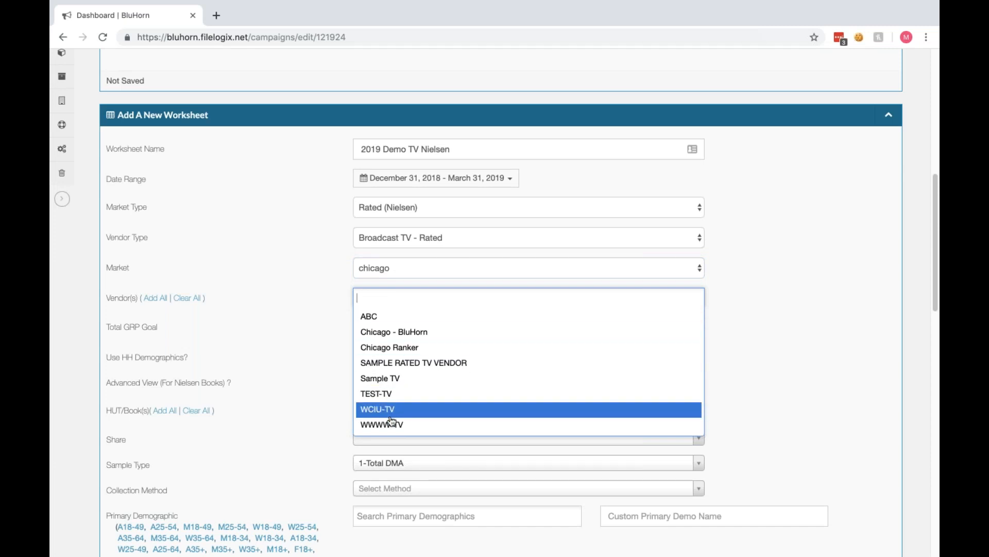
left_click(390, 415)
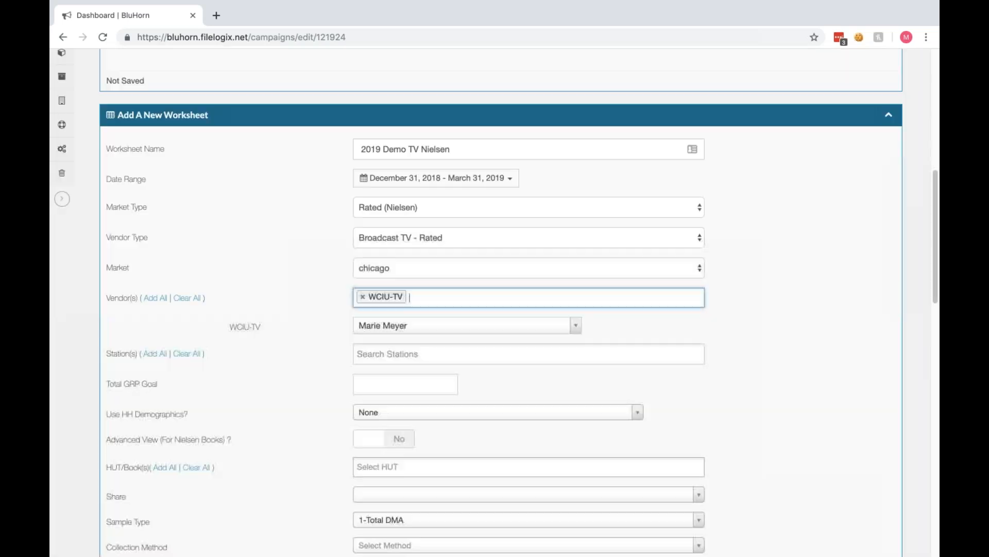
left_click(438, 297)
left_click(391, 409)
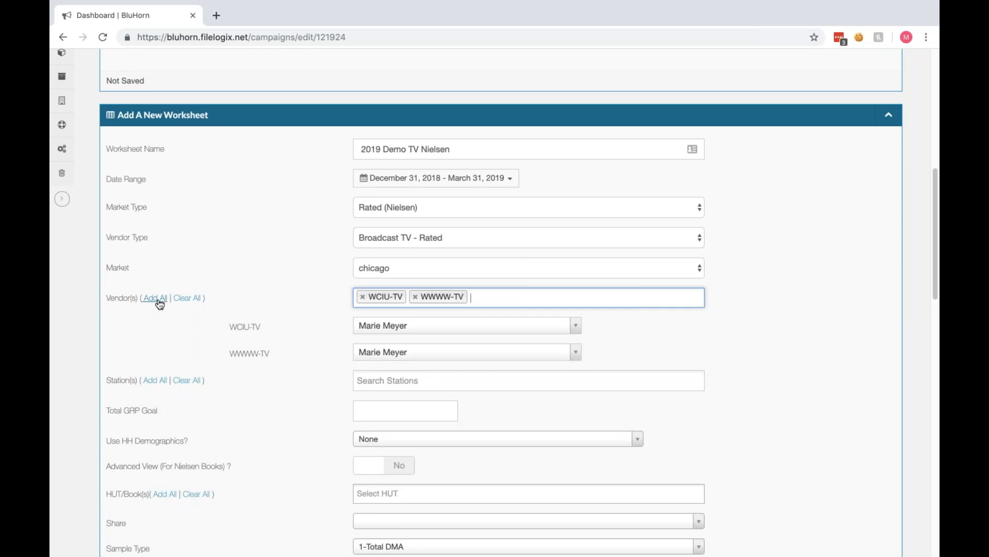
left_click(393, 325)
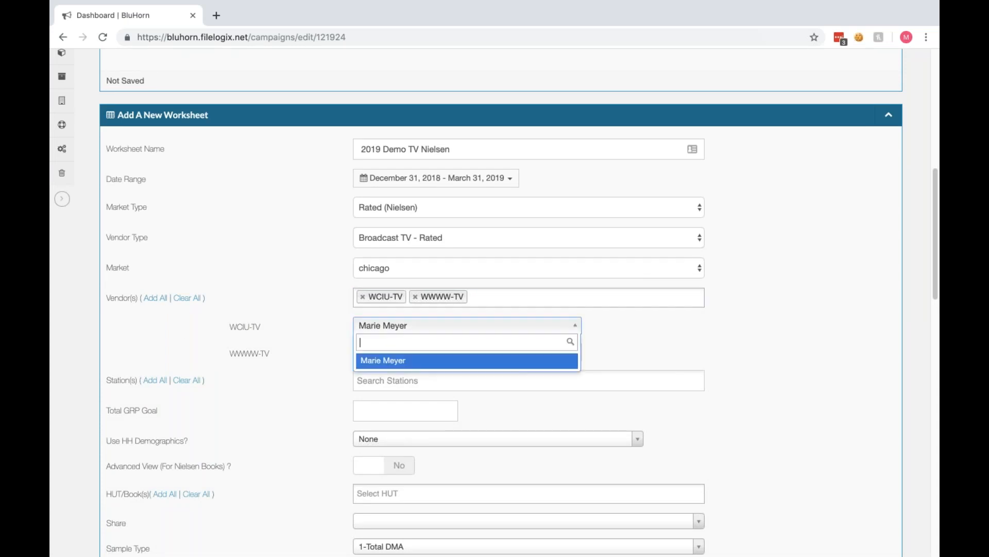
left_click(393, 328)
left_click(395, 352)
left_click(395, 352)
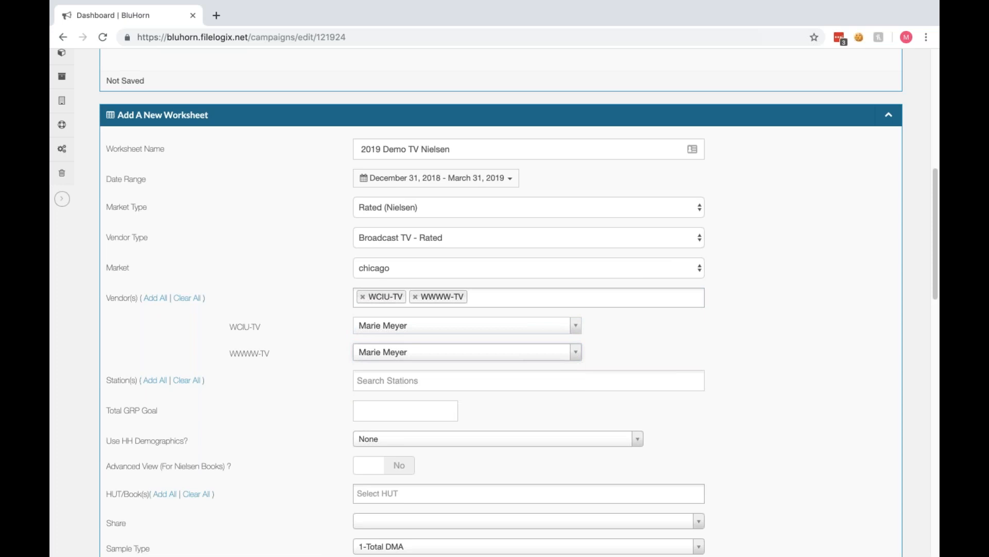
Add all available stations to the worksheet and leave the Total GRP Goal blank.
left_click(387, 380)
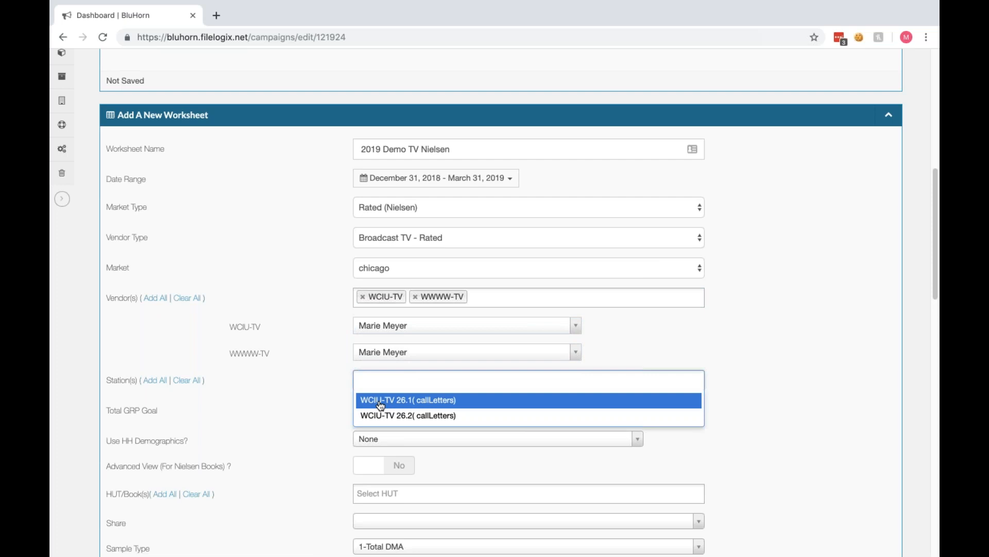
left_click(152, 380)
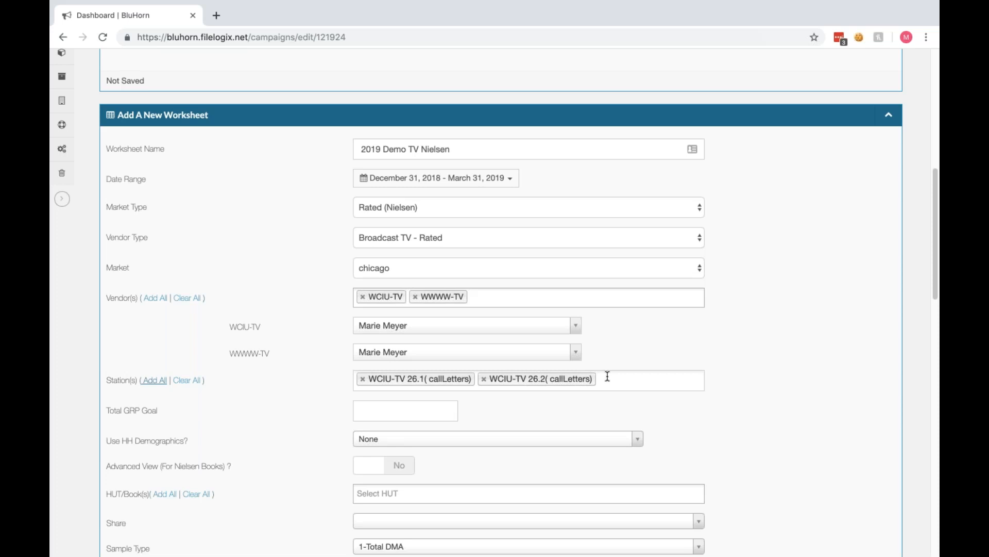
left_click(404, 414)
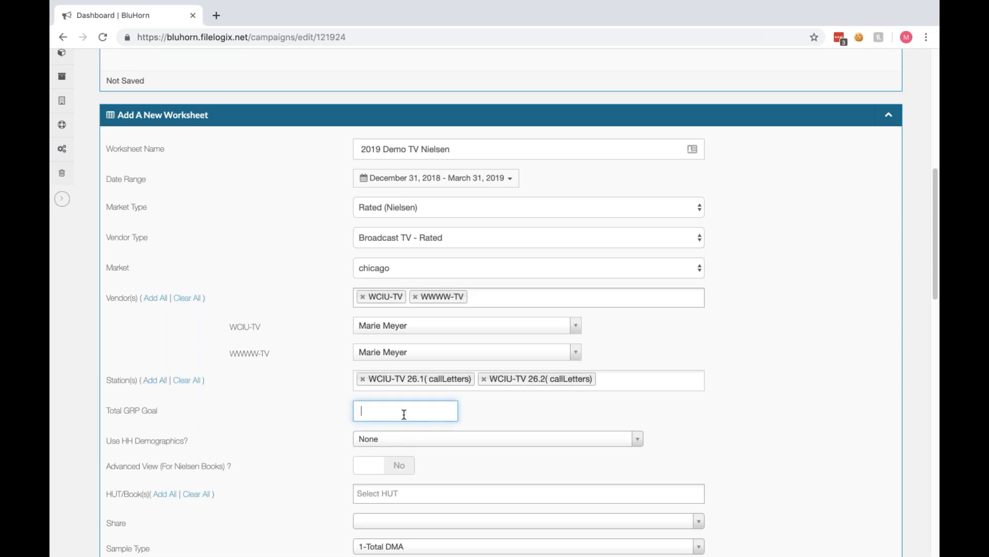
left_click(494, 418)
Set the worksheet's use of HH demographics to None.
scroll(495, 418, "down", 1)
scroll(492, 418, "down", 3)
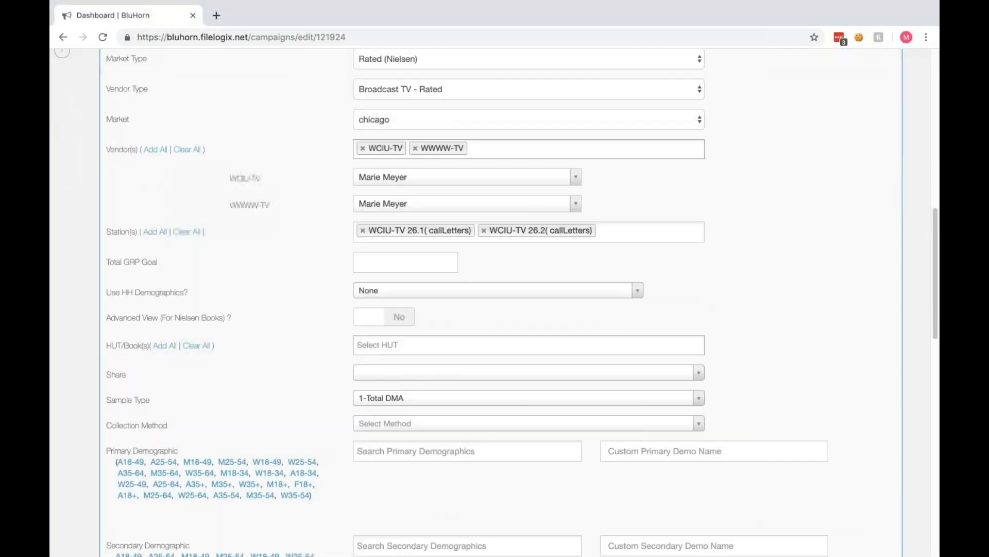
left_click(479, 267)
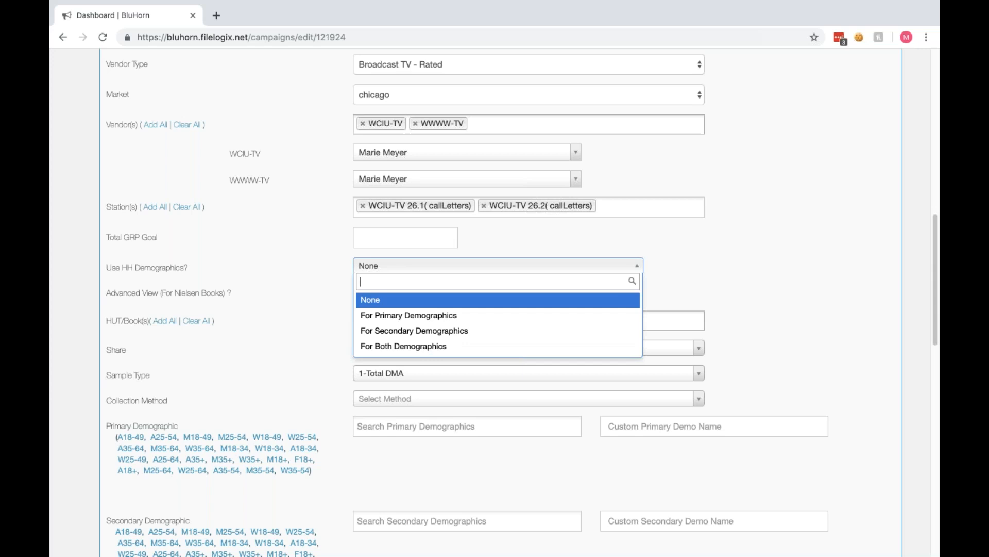
left_click(460, 304)
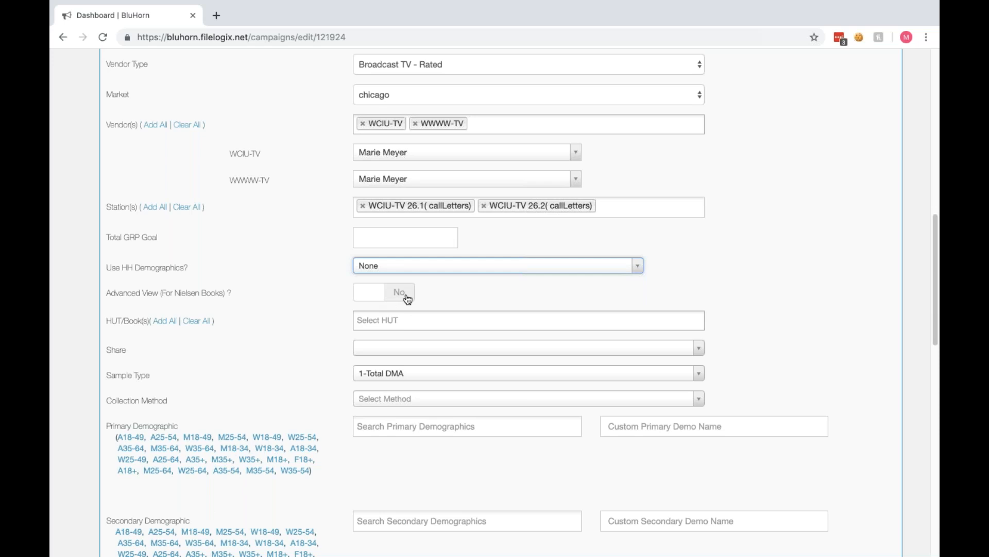
left_click(438, 323)
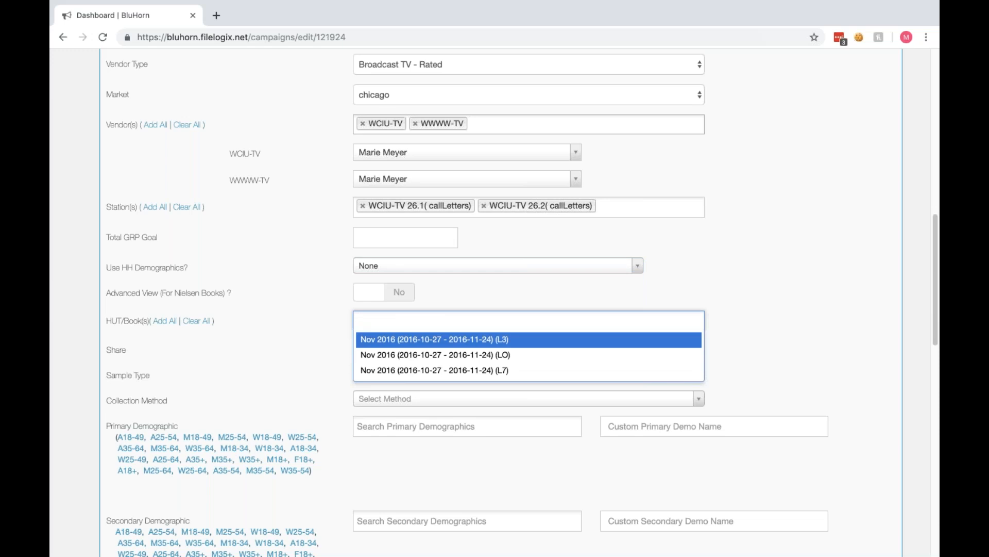
left_click(435, 342)
left_click(573, 320)
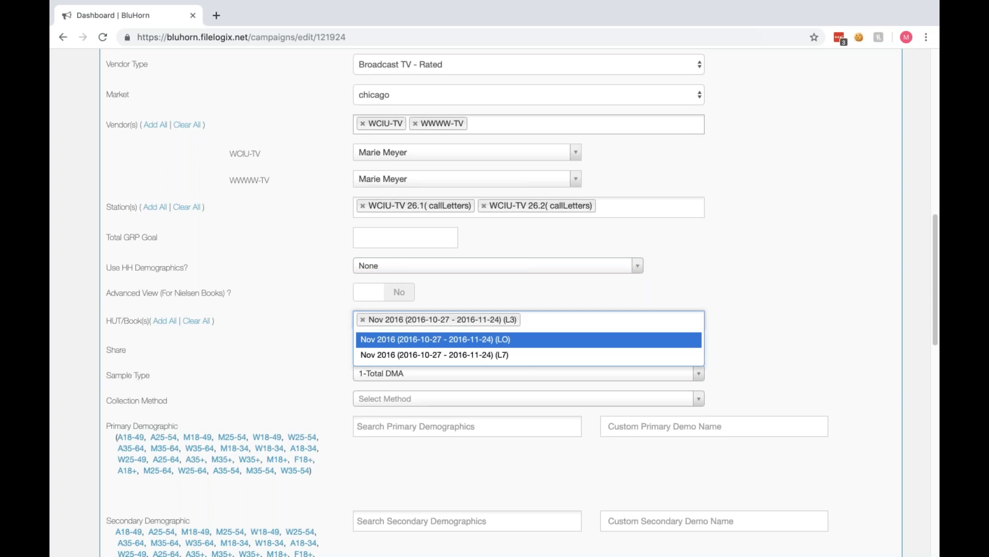
left_click(566, 297)
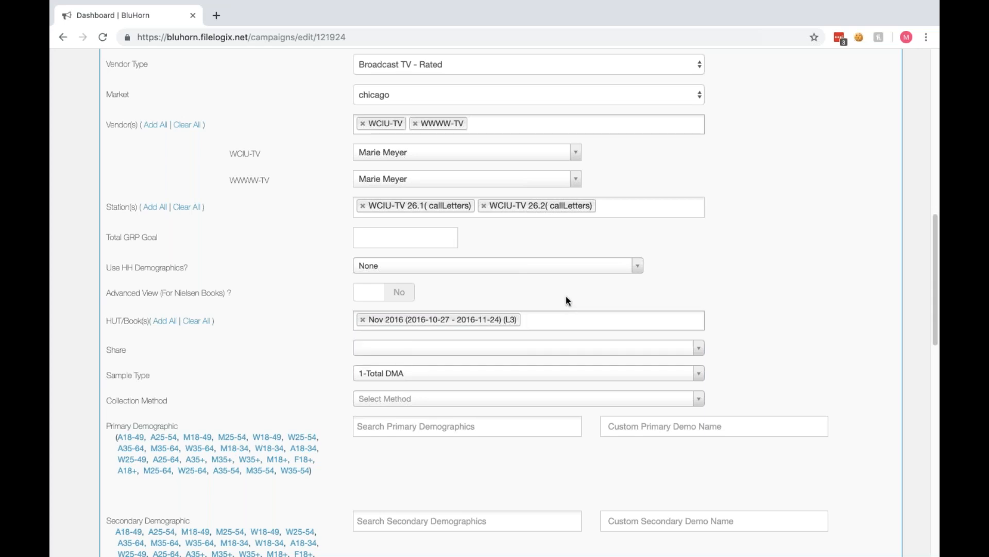
left_click(479, 350)
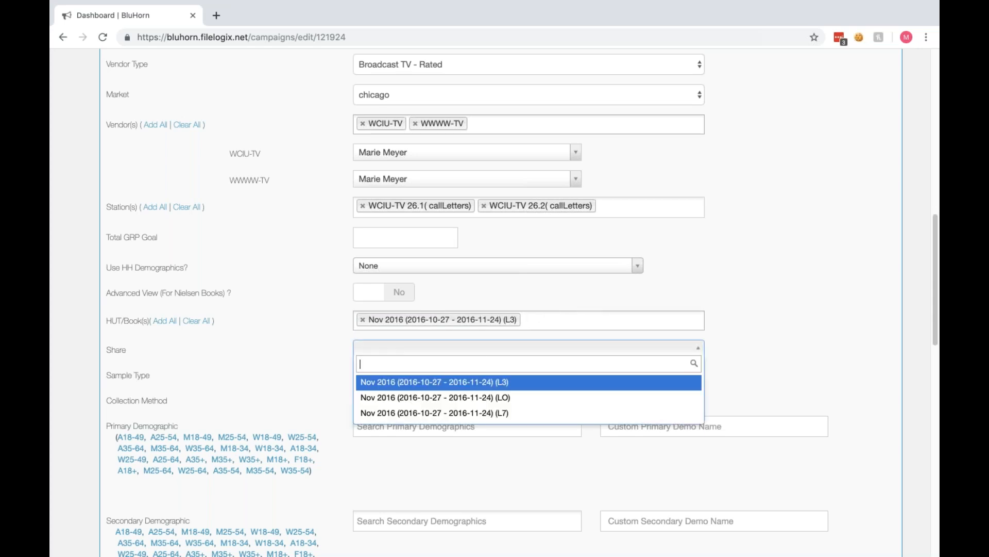
left_click(470, 382)
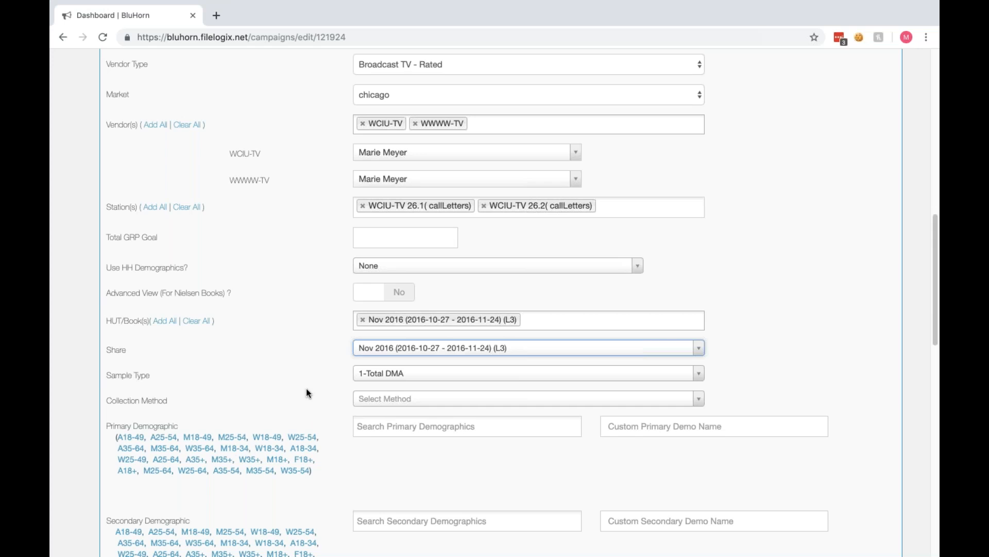
Choose 1-Total DMA as the sample type and LPM as the collection method.
left_click(390, 373)
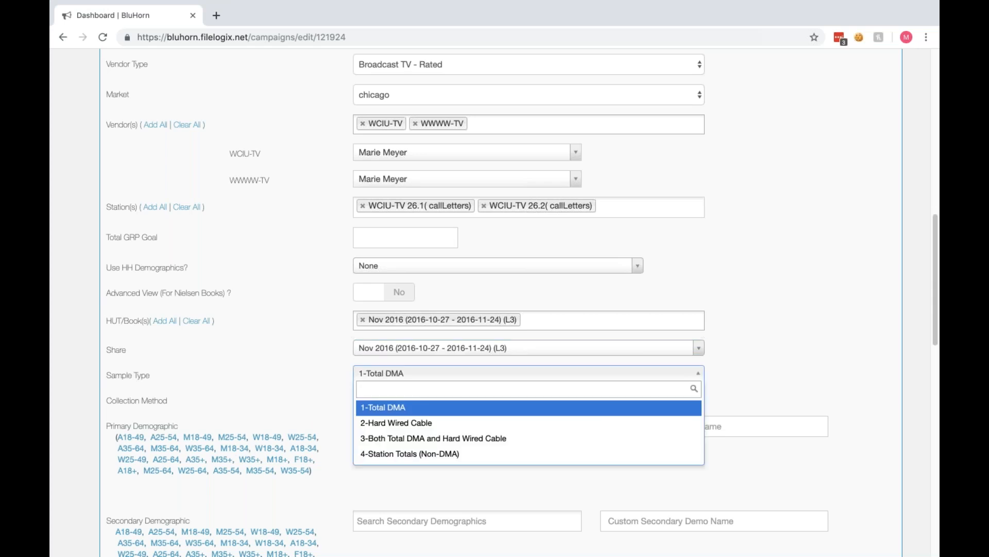
left_click(389, 383)
left_click(391, 401)
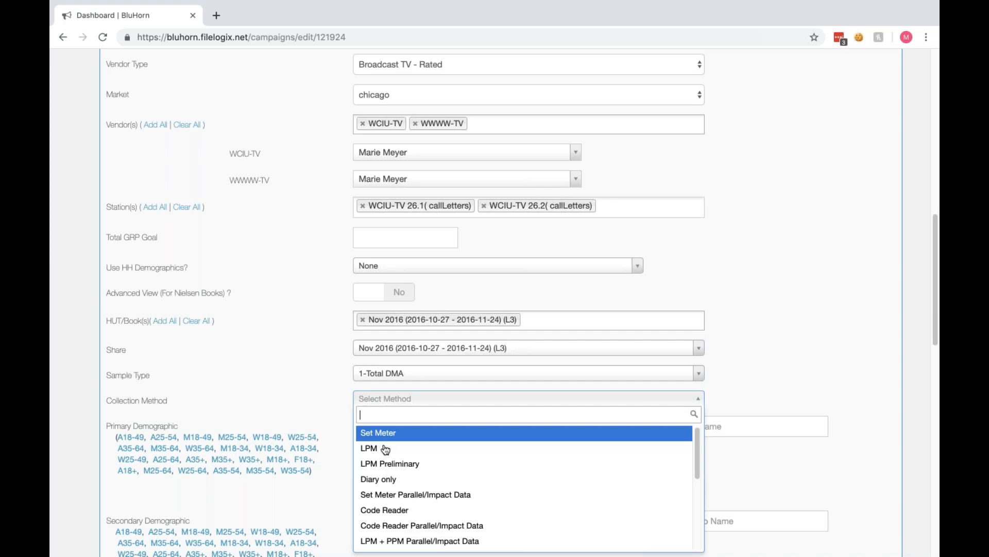
key("Up")
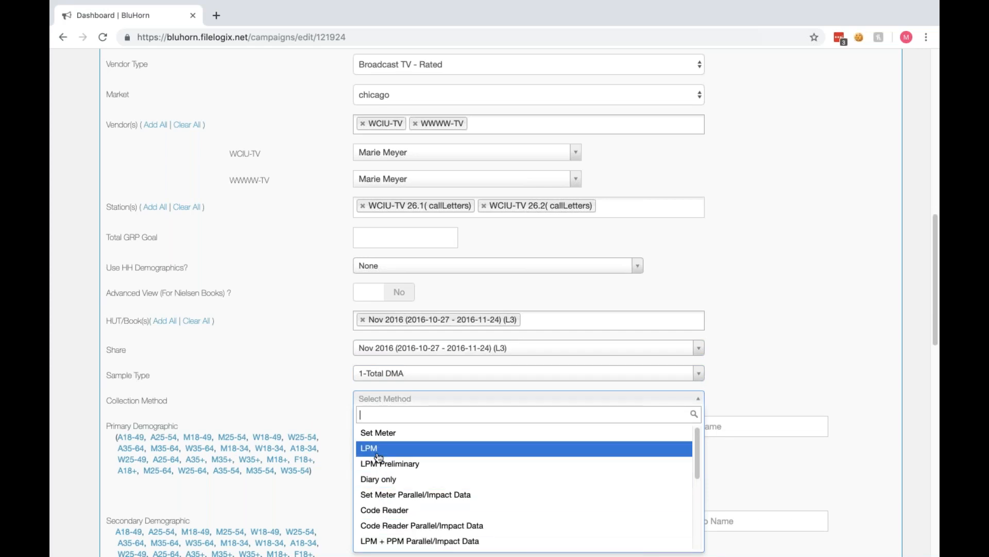
key("Return")
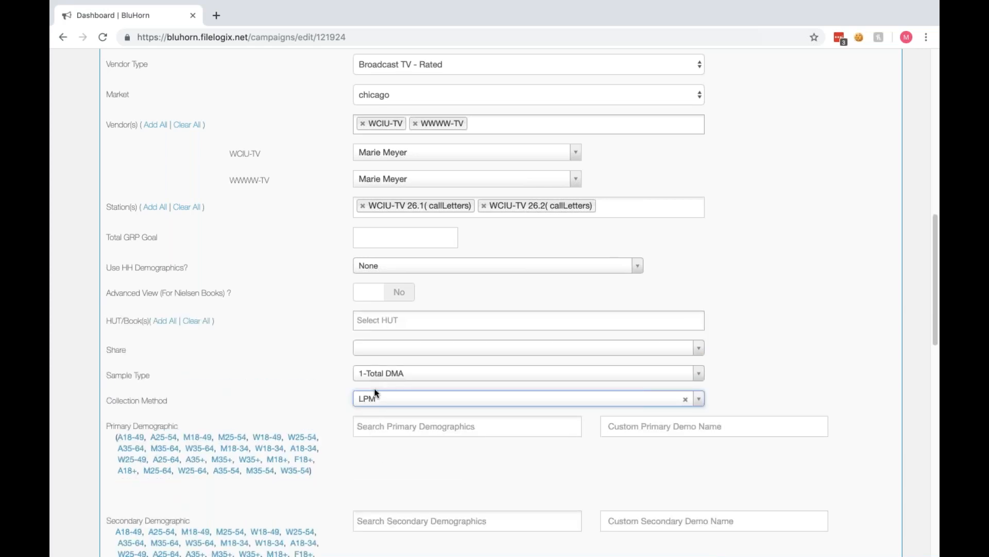
Try the Diary only collection method and check which HUT/books it offers.
left_click(375, 398)
left_click(375, 479)
left_click(374, 320)
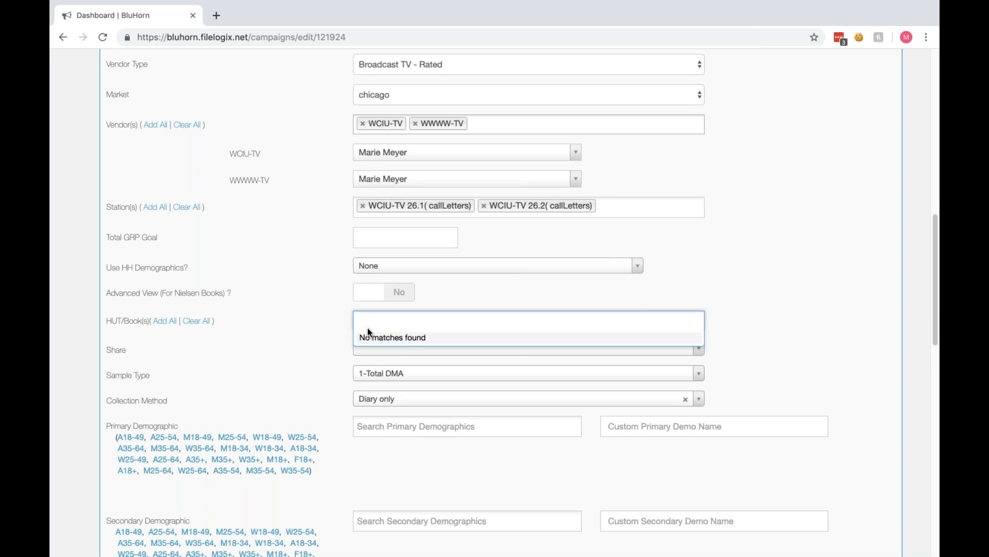
left_click(382, 400)
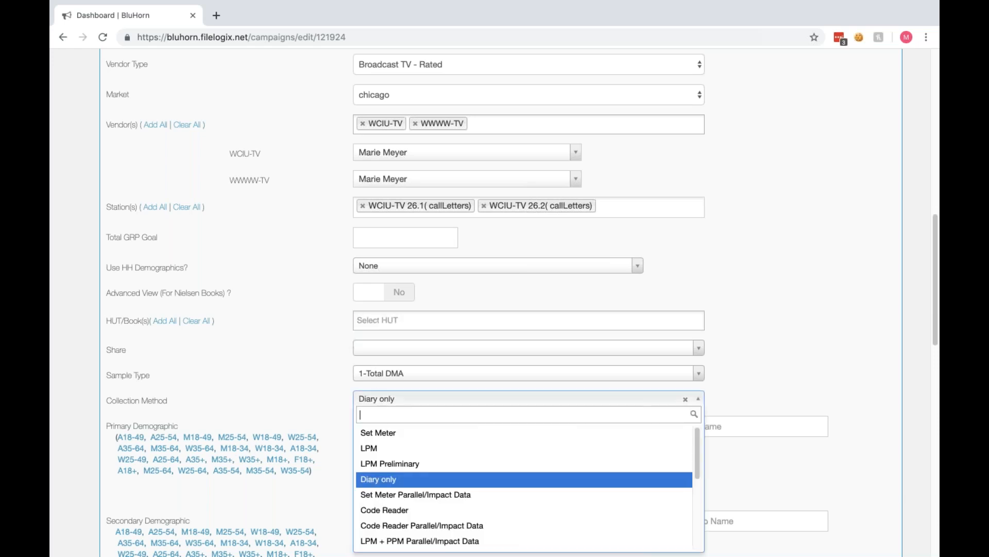
left_click(382, 447)
left_click(389, 321)
left_click(390, 339)
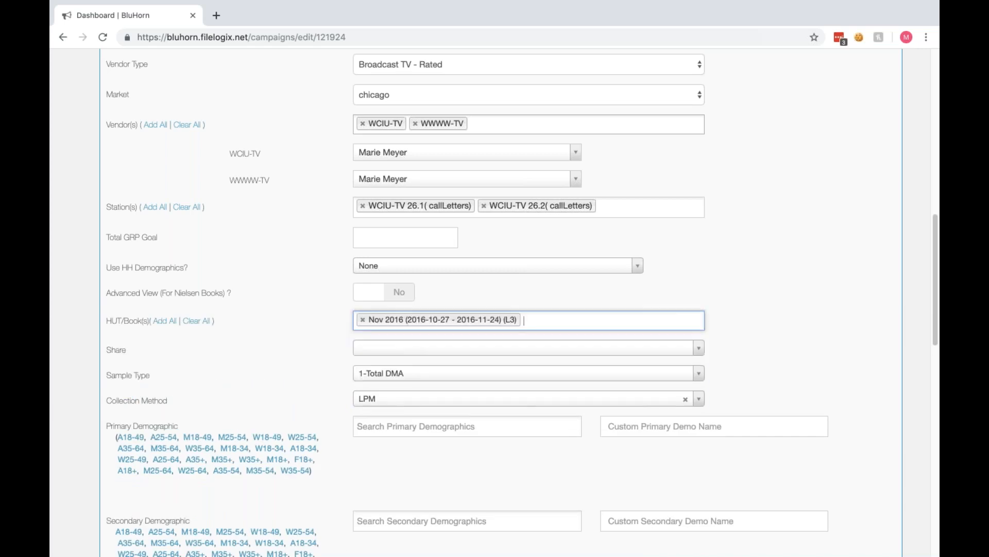
left_click(391, 343)
left_click(392, 386)
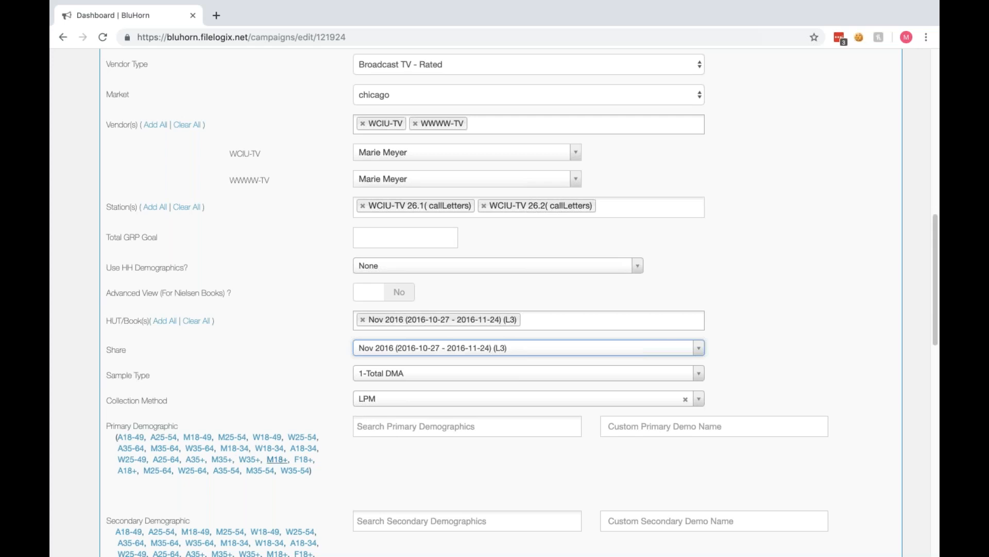
Set the primary demographic to A25-54 and check its age groups and custom demo name.
left_click(165, 442)
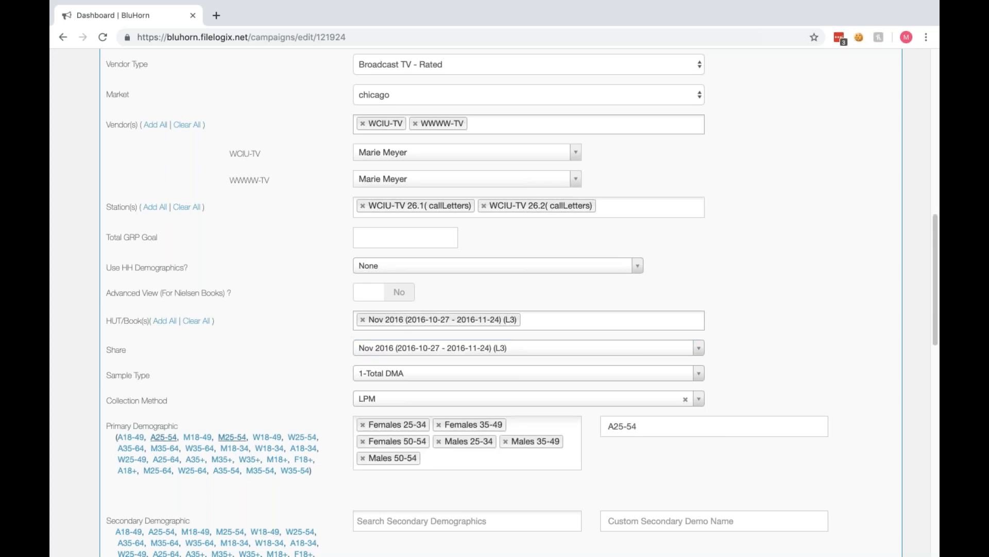
left_click(452, 453)
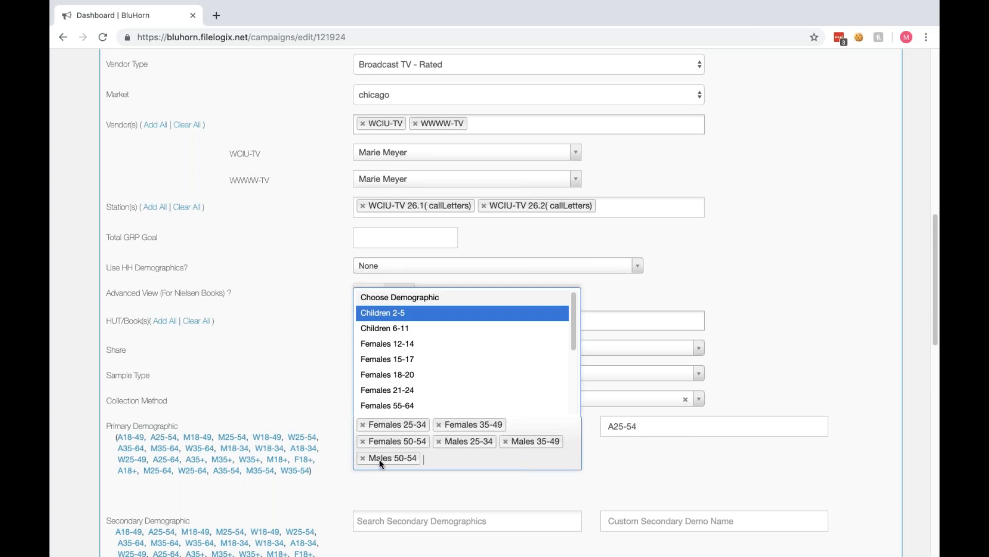
left_click(654, 473)
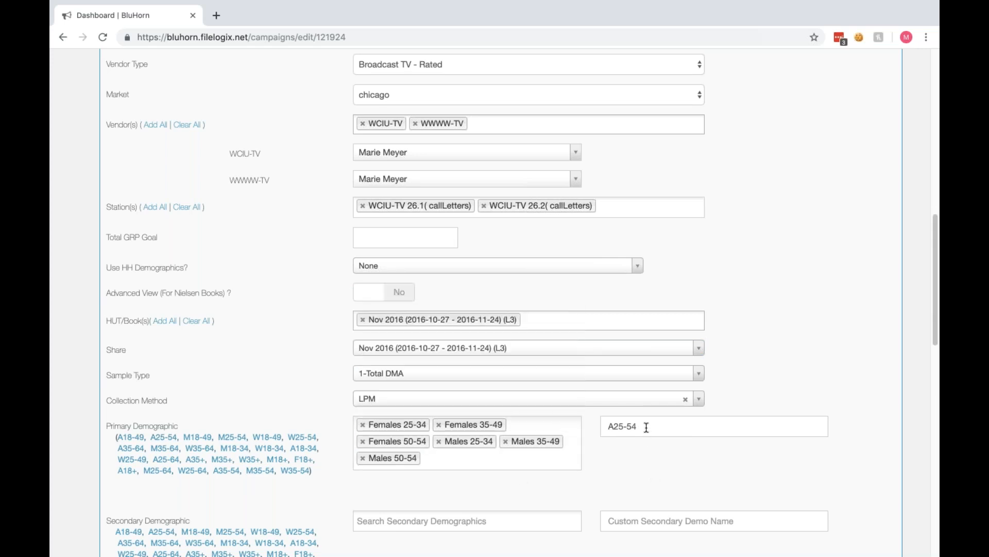
left_click_drag(647, 427, 605, 428)
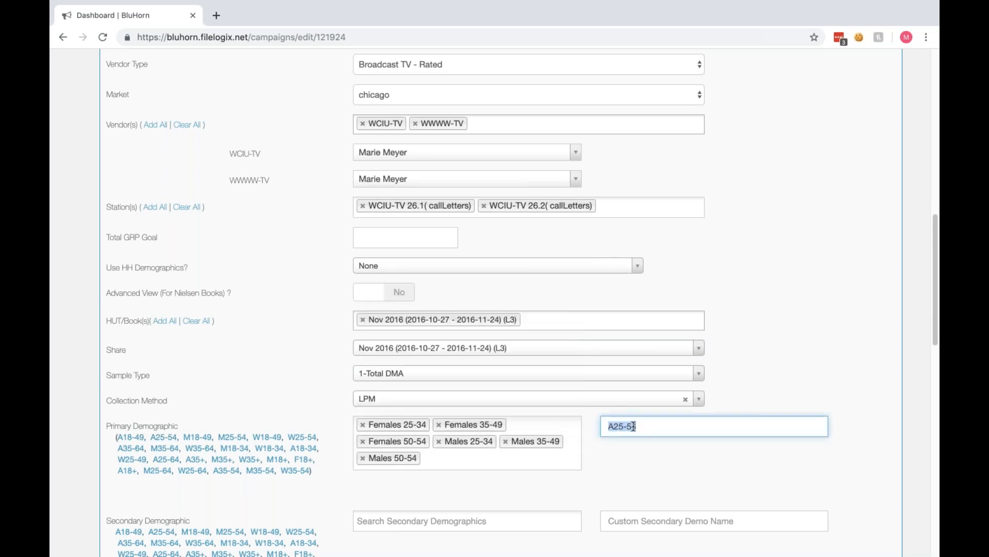
left_click(595, 465)
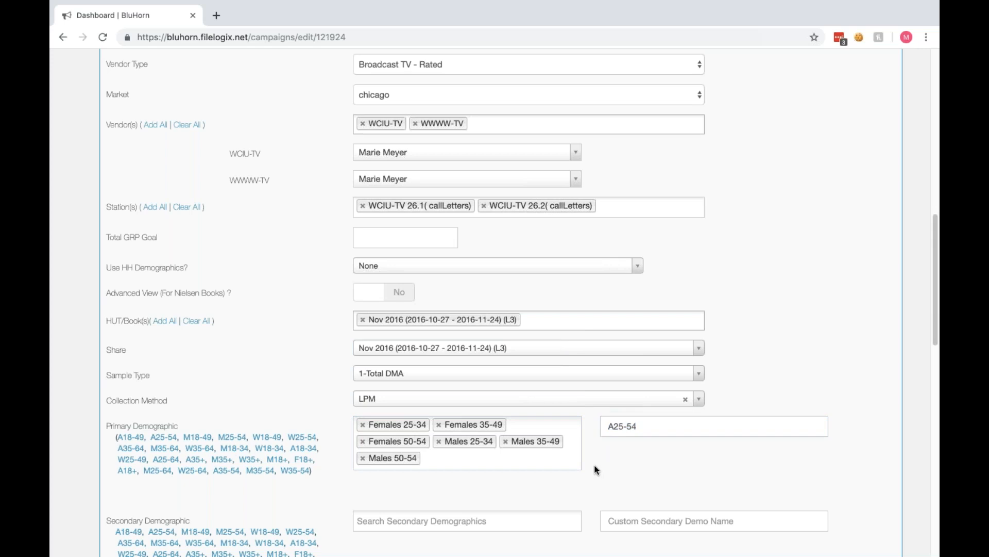
Turn on the grid layout and add the worksheet to the campaign.
scroll(283, 501, "down", 3)
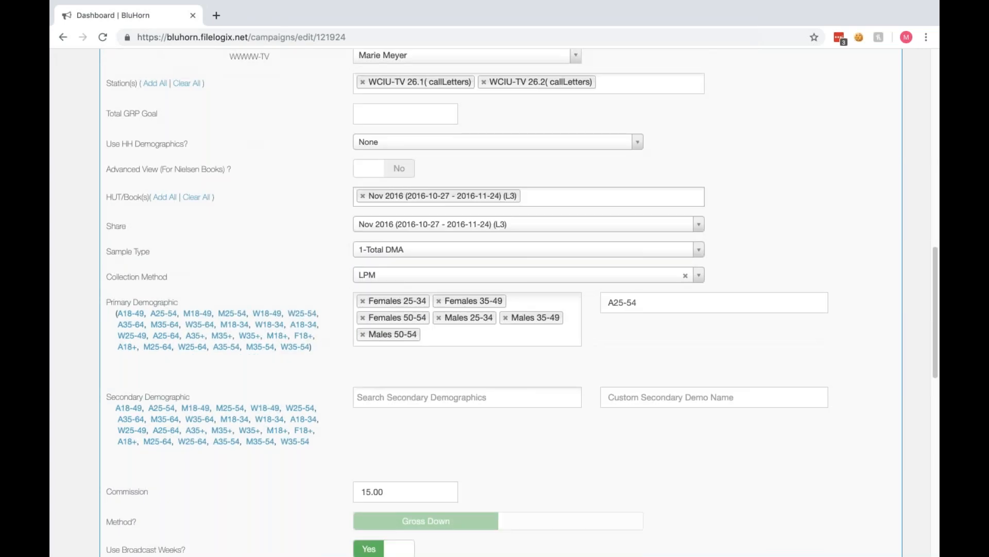
scroll(521, 302, "down", 5)
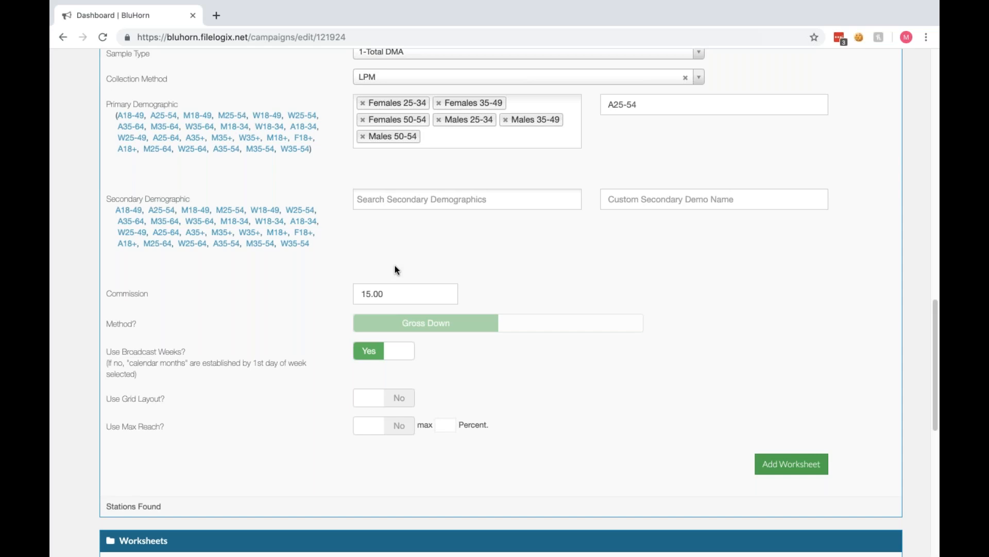
left_click_drag(371, 293, 351, 293)
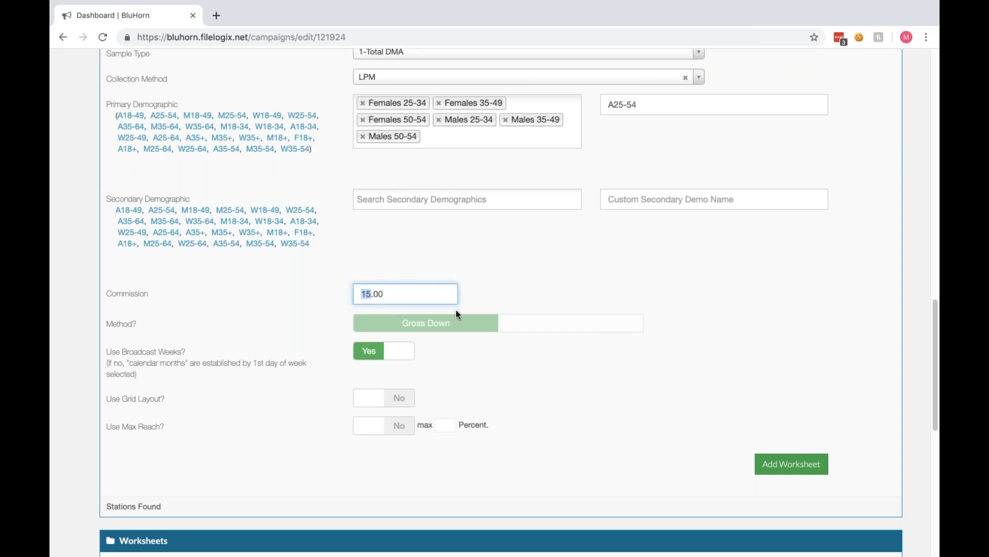
left_click(468, 354)
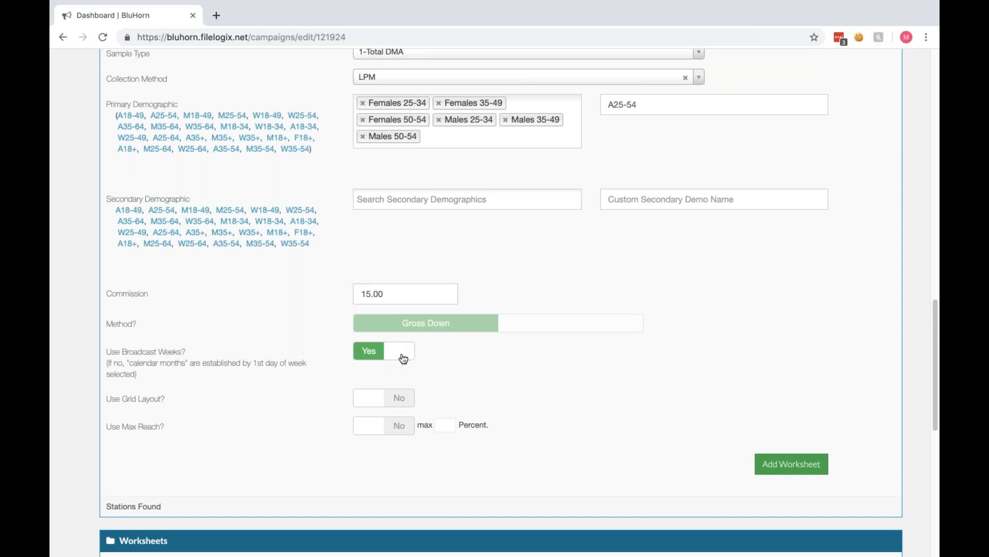
left_click(368, 409)
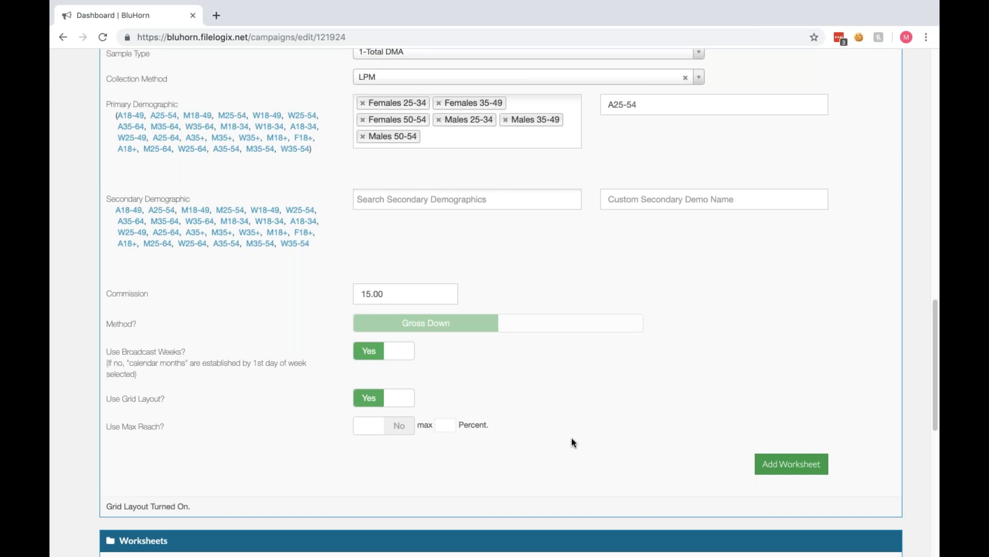
left_click(780, 466)
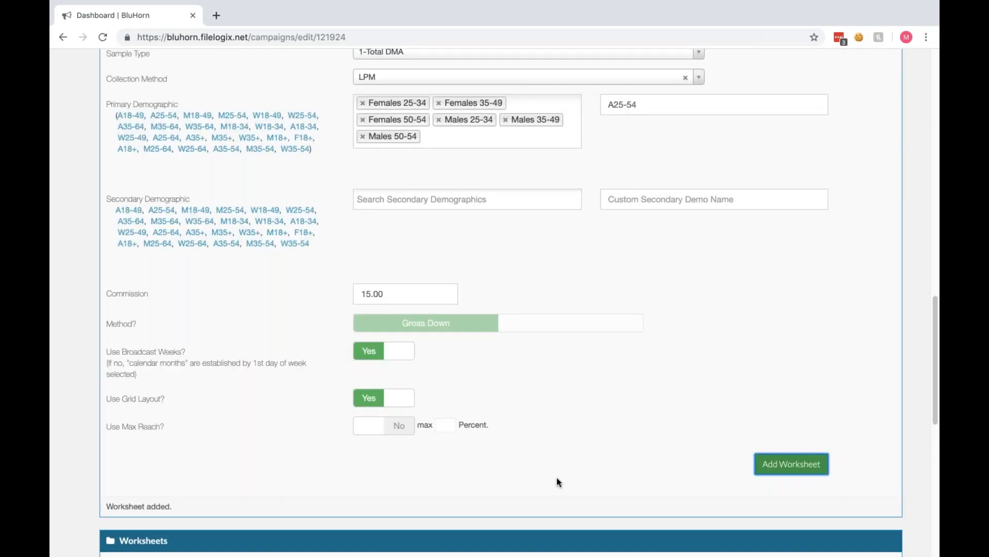
Open the new 2019 Demo TV Nielsen worksheet from the campaign's worksheet list and review its header details.
scroll(556, 482, "down", 5)
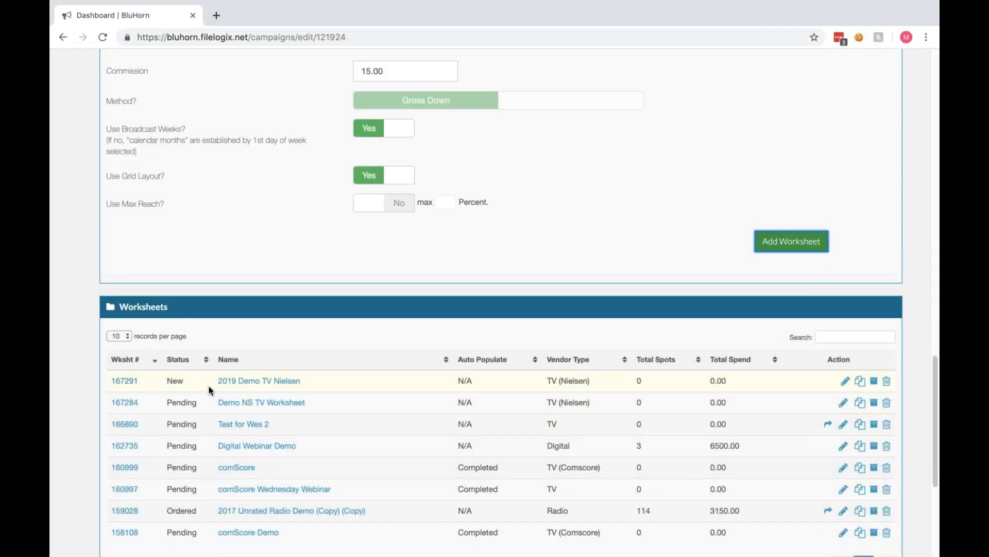
left_click(129, 386)
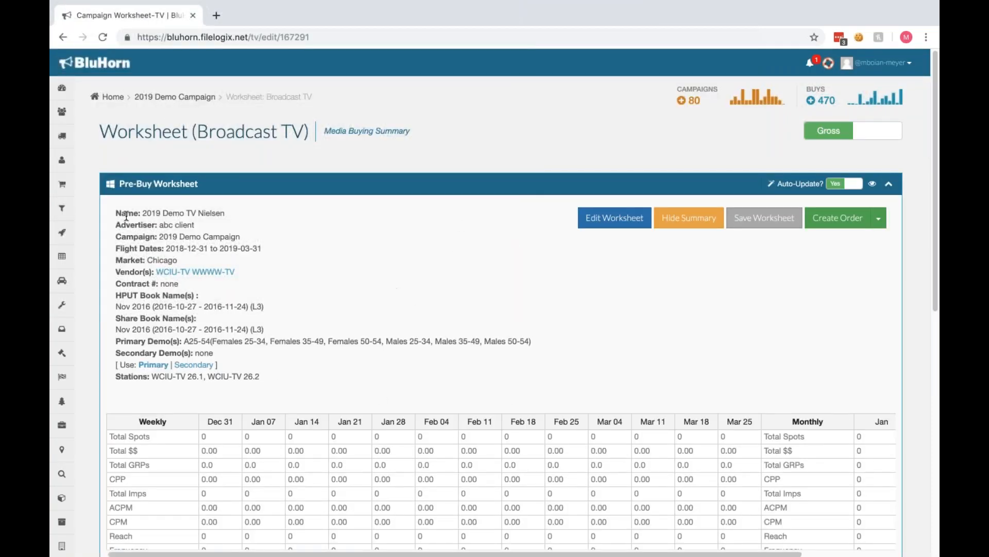
left_click_drag(115, 211, 272, 383)
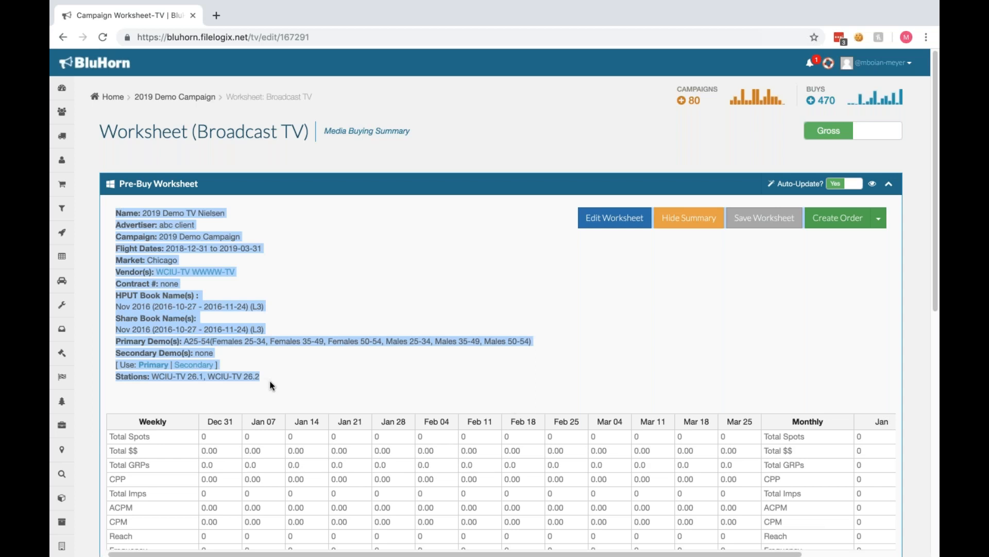
left_click(430, 256)
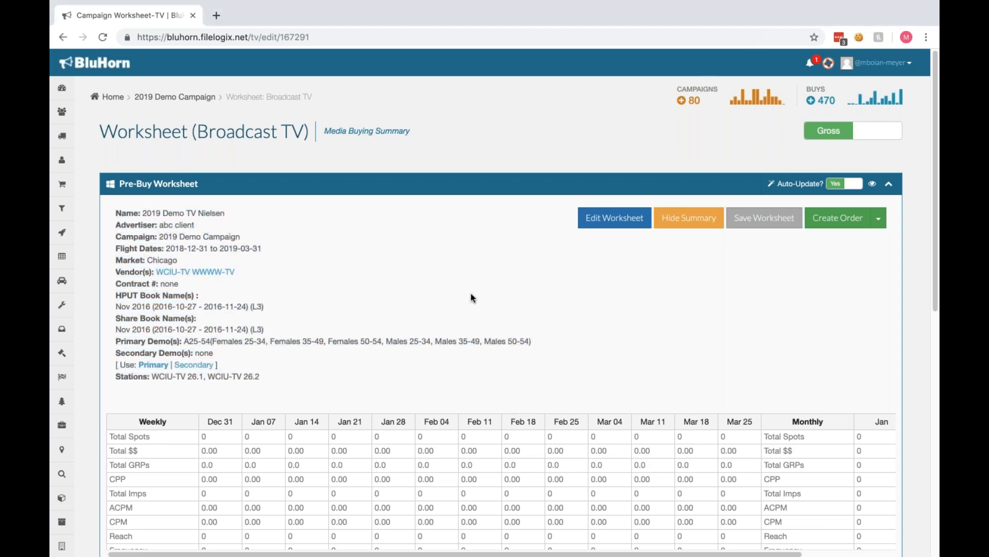
Look over the worksheet's weekly summary and line grid, and open the additional order actions.
scroll(473, 297, "down", 5)
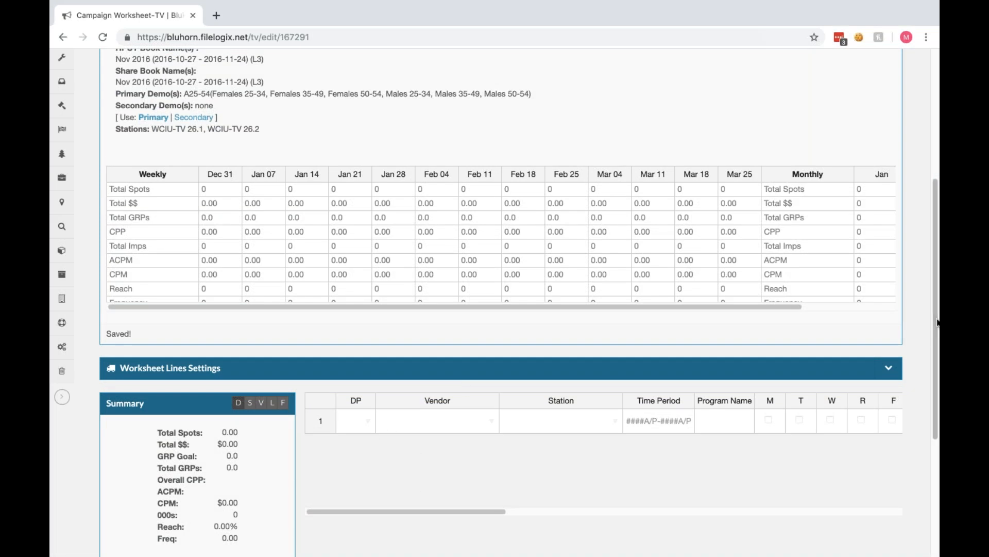
scroll(937, 324, "up", 3)
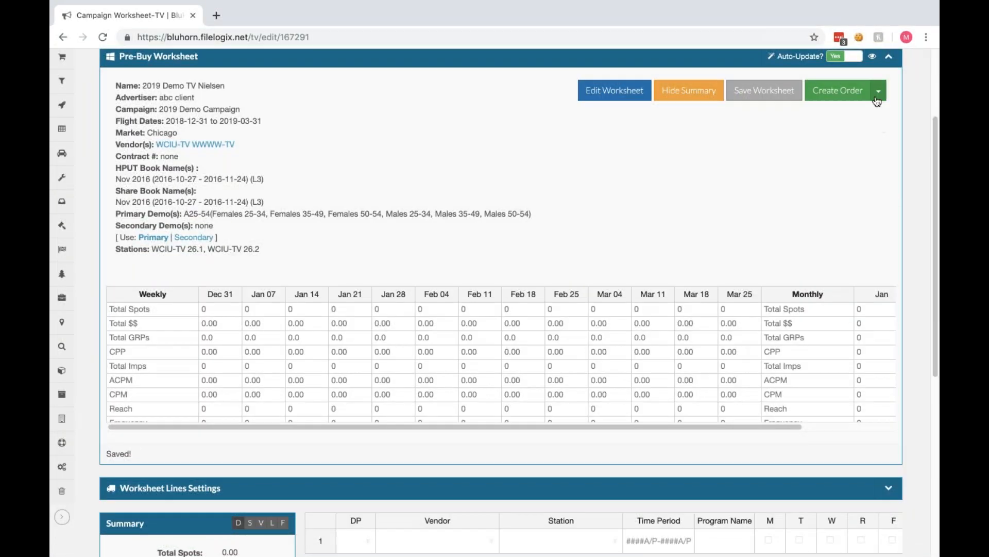
left_click(878, 92)
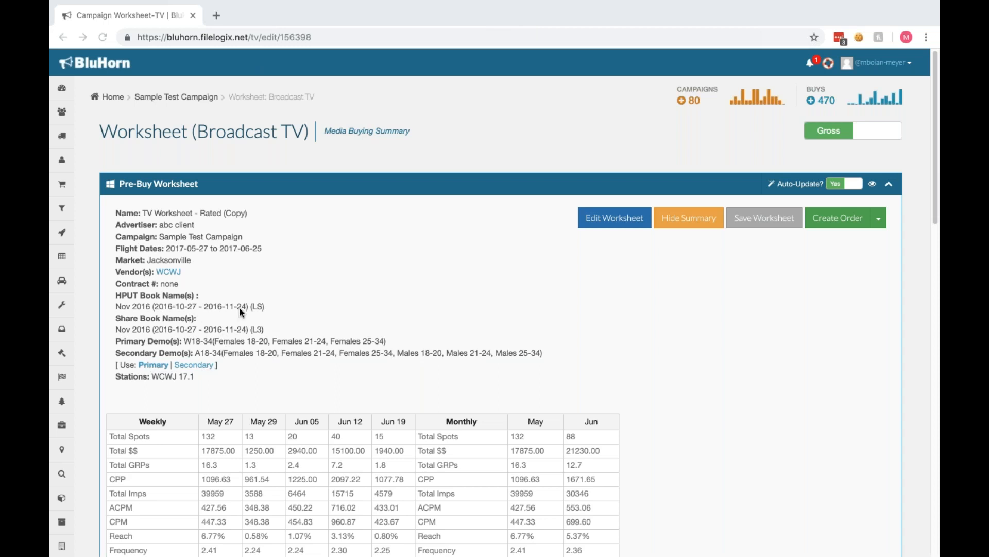
Examine line 9 of TV Worksheet - Rated (Copy) from its vendor across the days, rate, HUT, share, W18-34, CPP and 000 values.
scroll(316, 382, "down", 3)
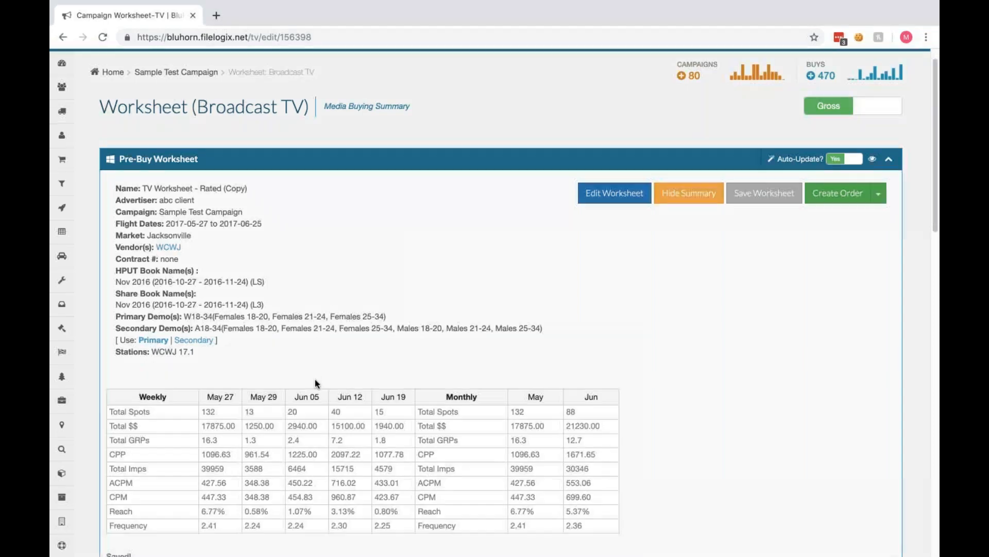
scroll(314, 379, "down", 2)
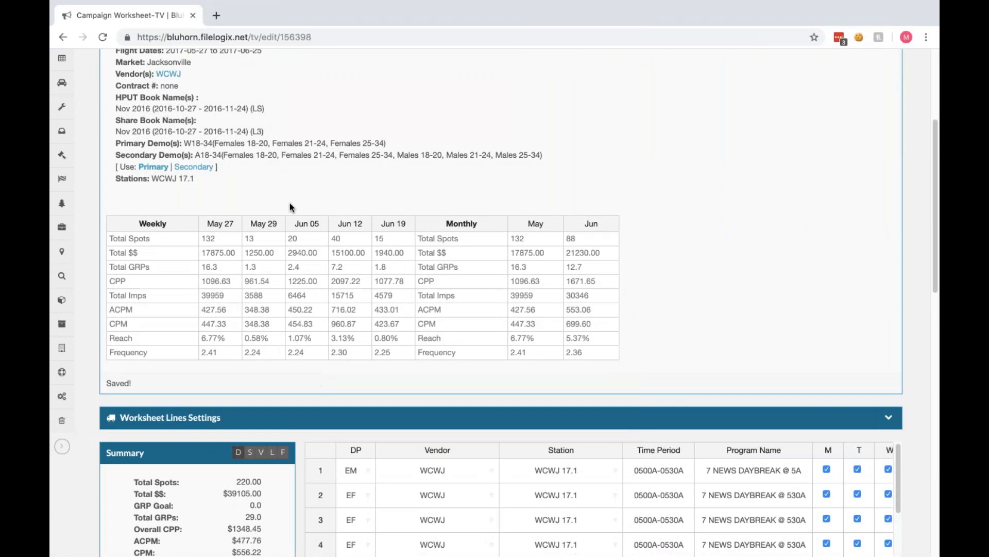
scroll(352, 420, "down", 4)
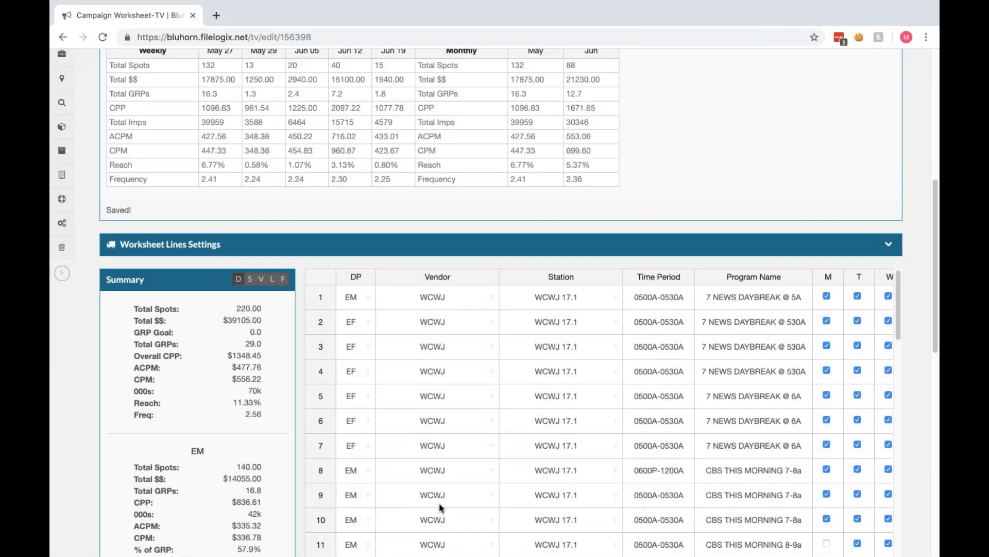
left_click(397, 504)
key("Tab")
key("Tab")
key("Tab")
key("Tab")
key("Tab")
key("Tab")
key("Tab")
key("Tab")
key("Tab")
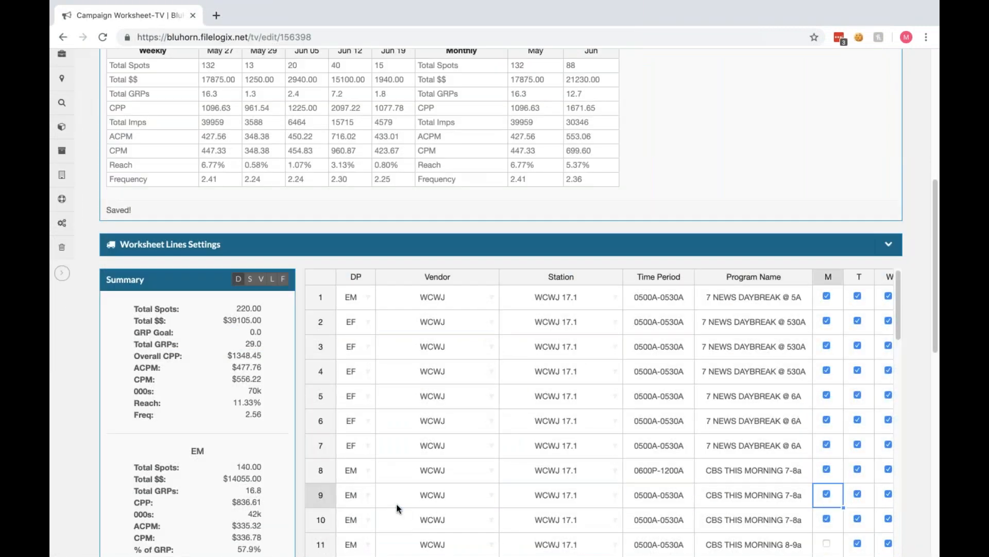
key("Tab")
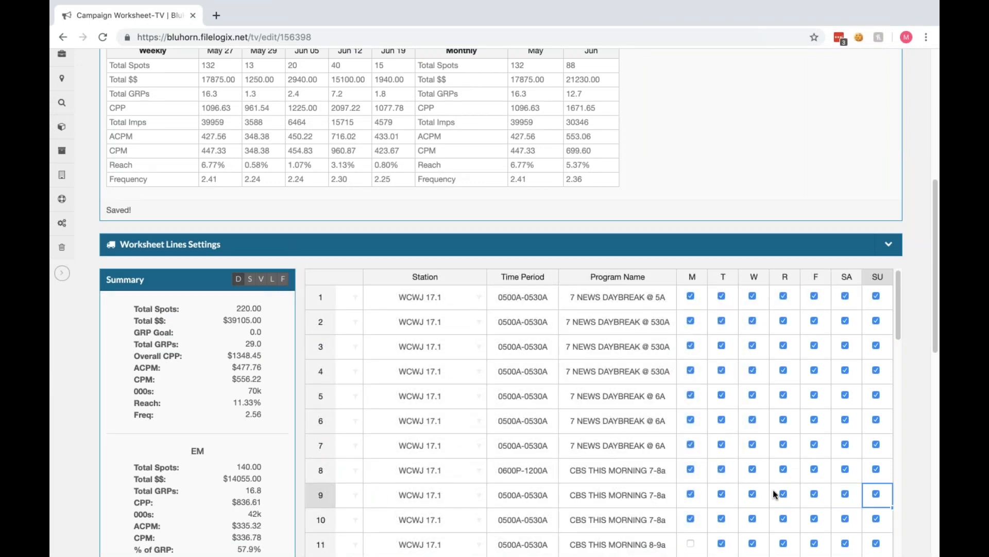
key("Tab")
key("Tab")
key("Tab")
key("Tab")
key("Tab")
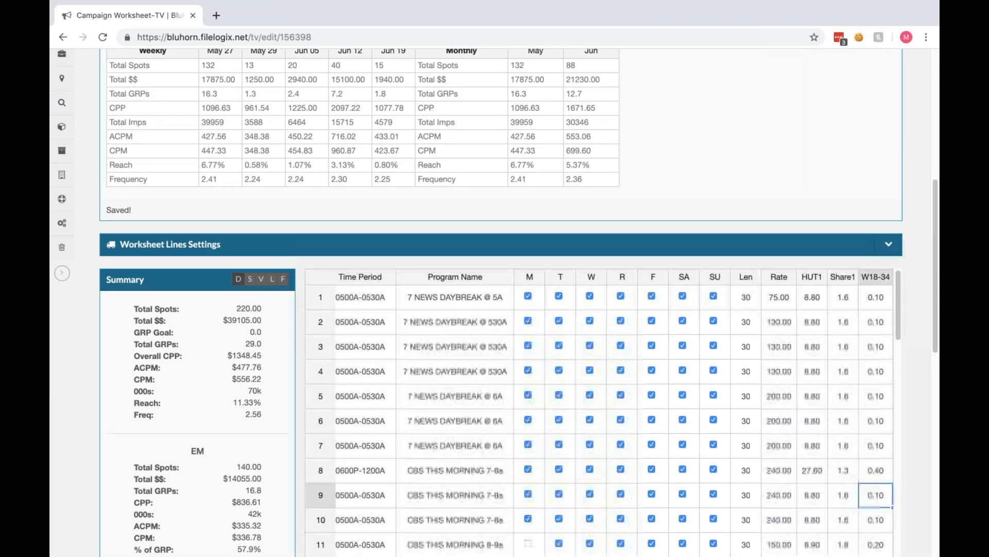
key("Tab")
key("Tab")
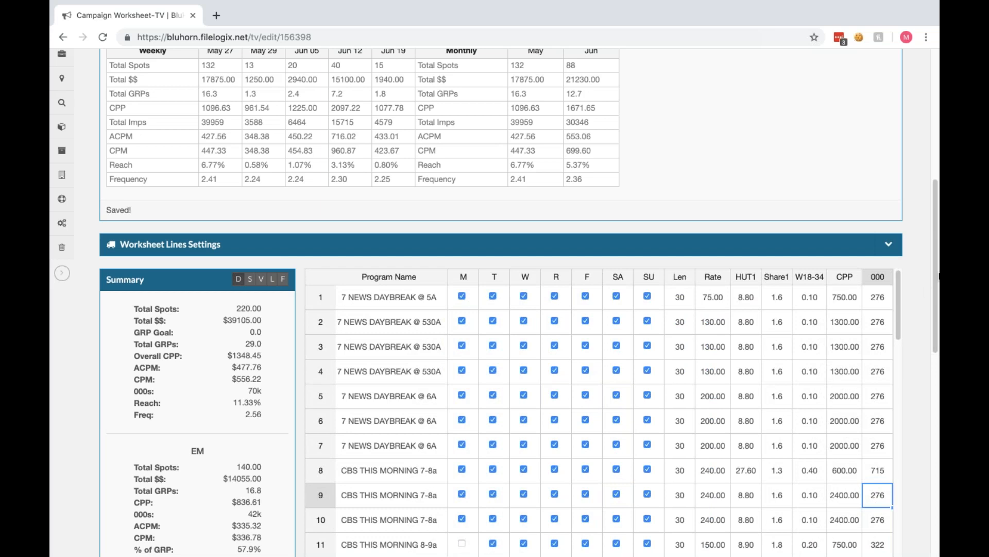
Check the worksheet's additional order actions for the Update Ratings option without running it.
scroll(930, 175, "up", 5)
left_click(878, 126)
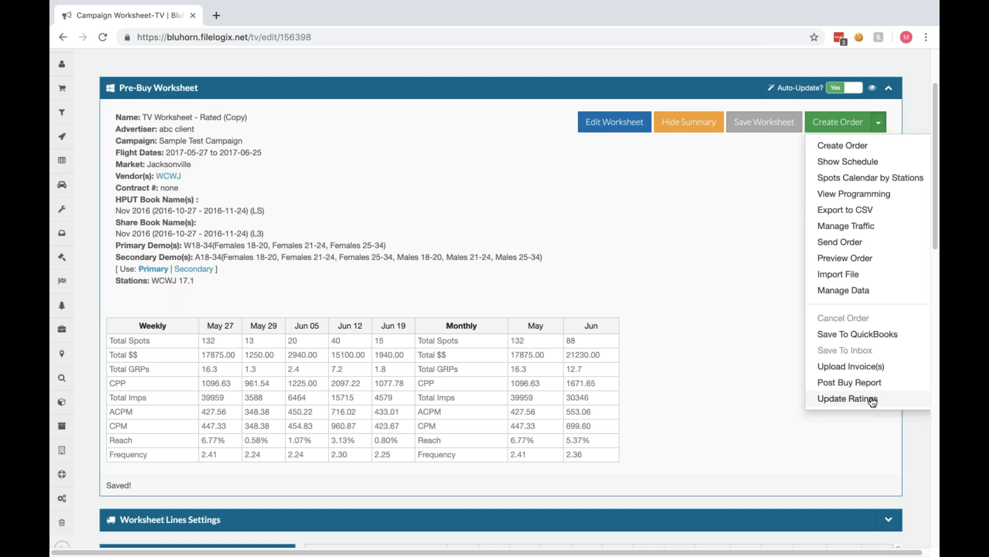
left_click(759, 422)
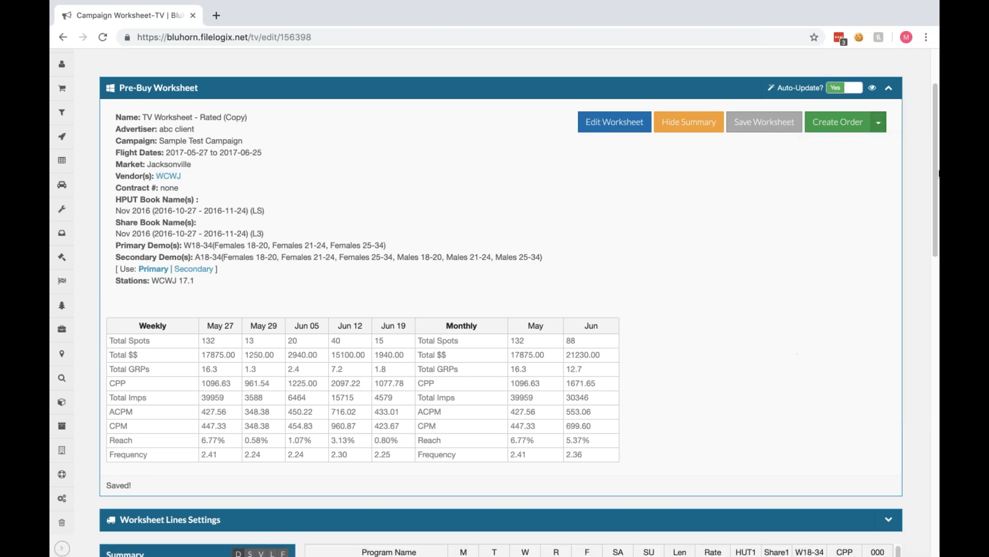
Open the NS Details for line 1 and view its Ratings, HPUT, Share and Books data.
scroll(938, 148, "down", 6)
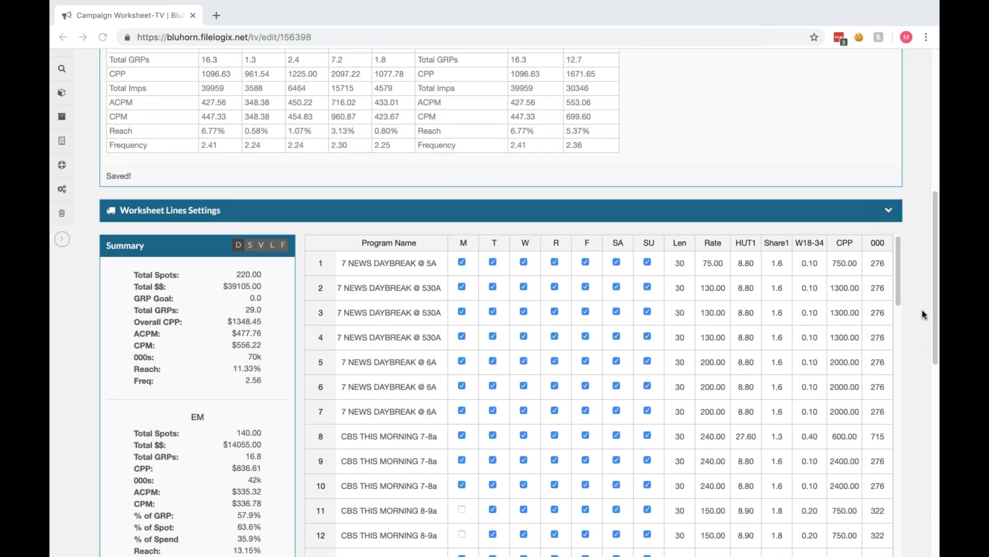
left_click_drag(934, 313, 933, 345)
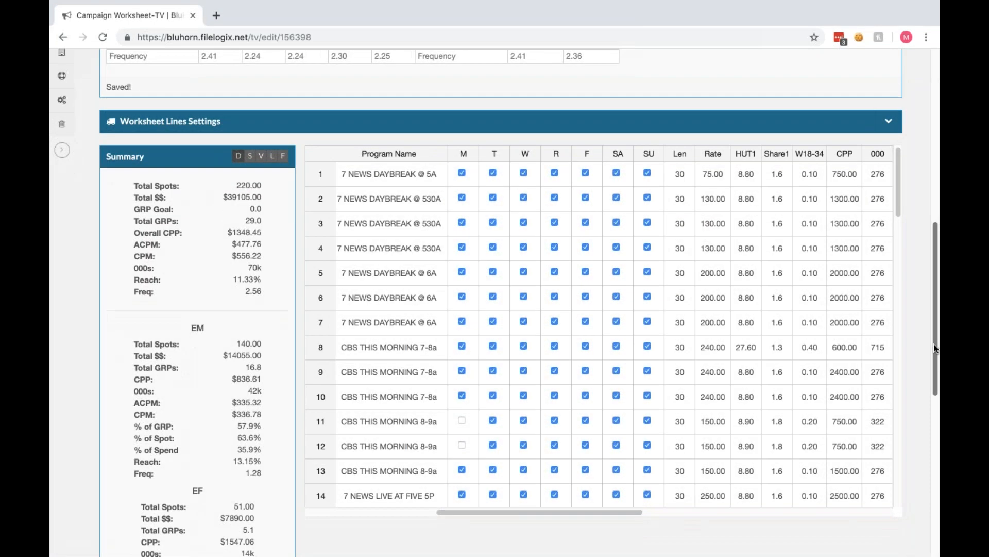
left_click_drag(624, 511, 711, 509)
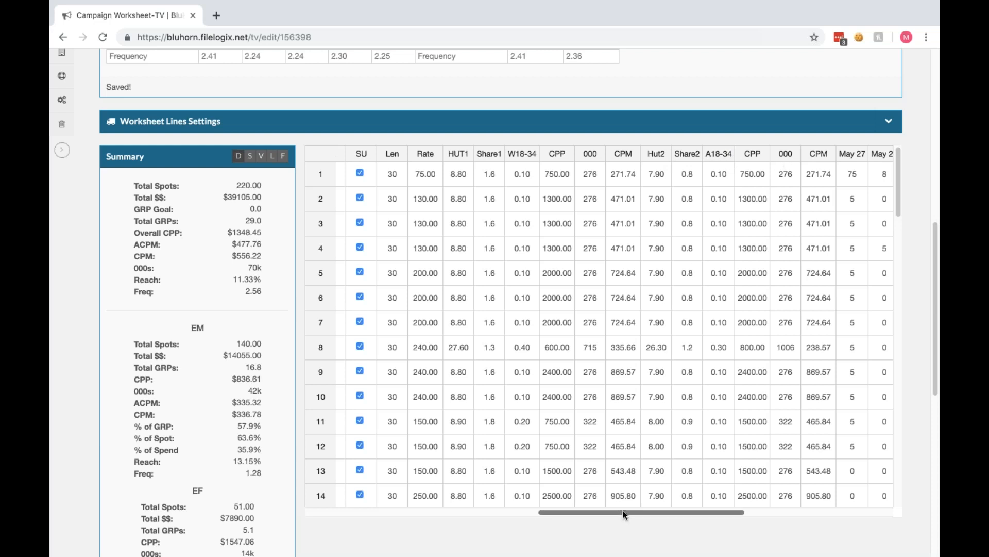
left_click_drag(623, 510, 663, 509)
left_click_drag(724, 517, 774, 521)
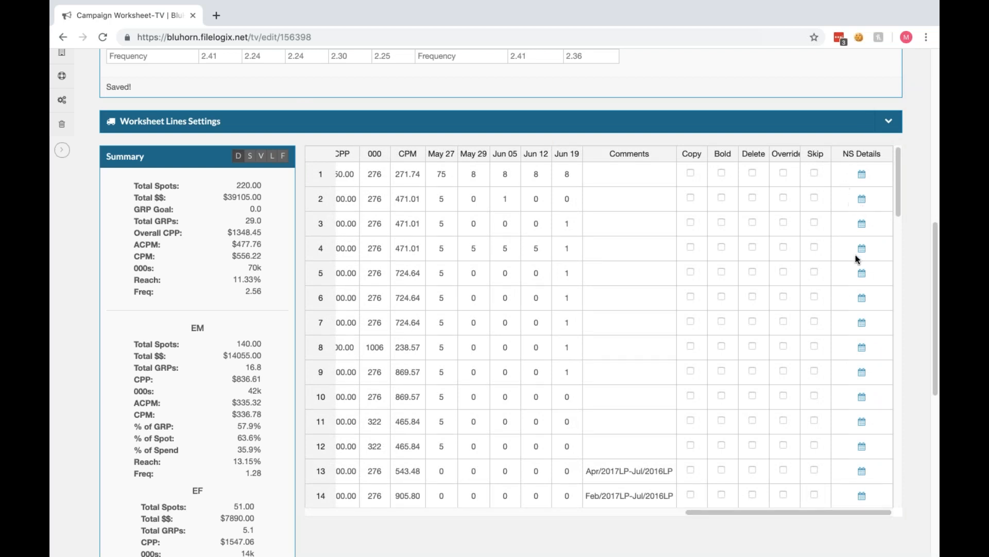
left_click(862, 175)
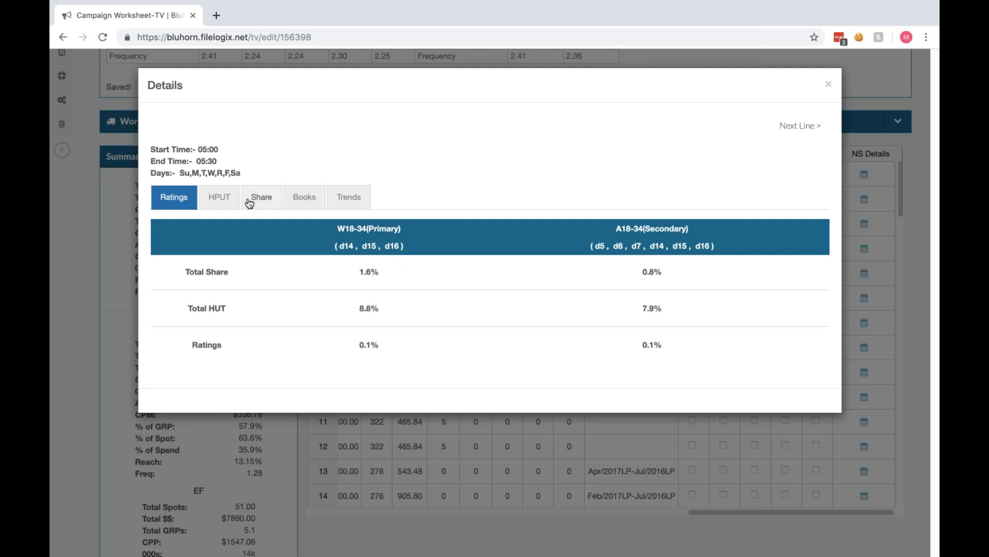
left_click(220, 208)
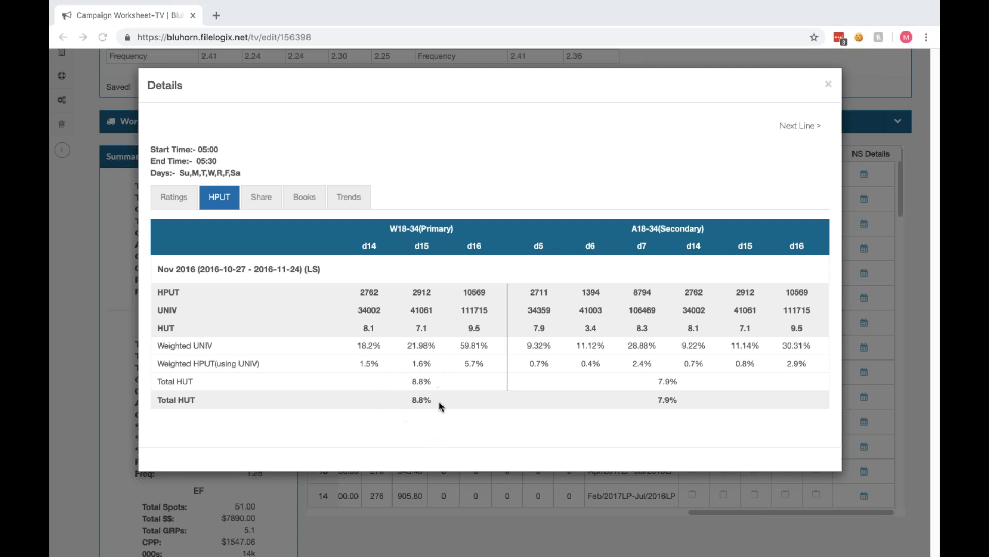
left_click(259, 200)
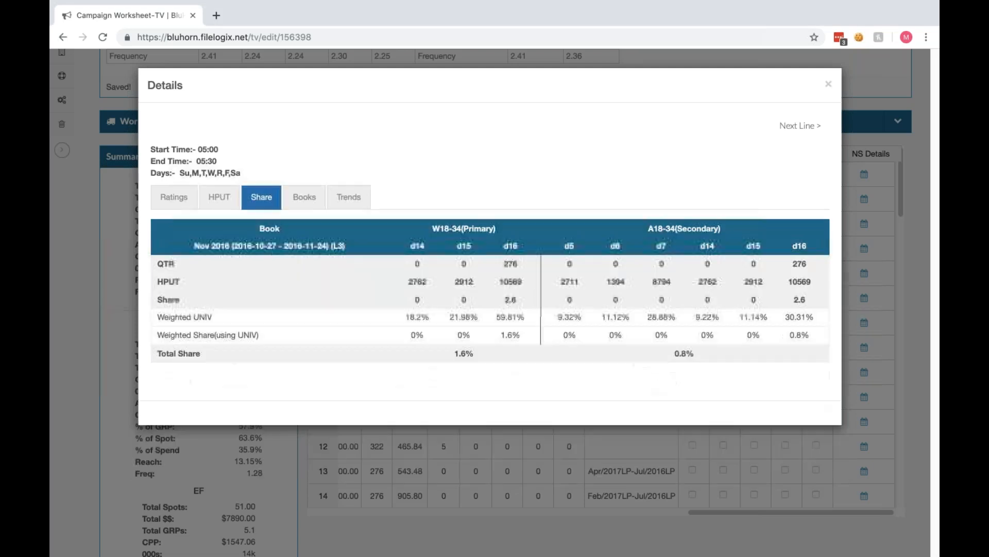
left_click(298, 205)
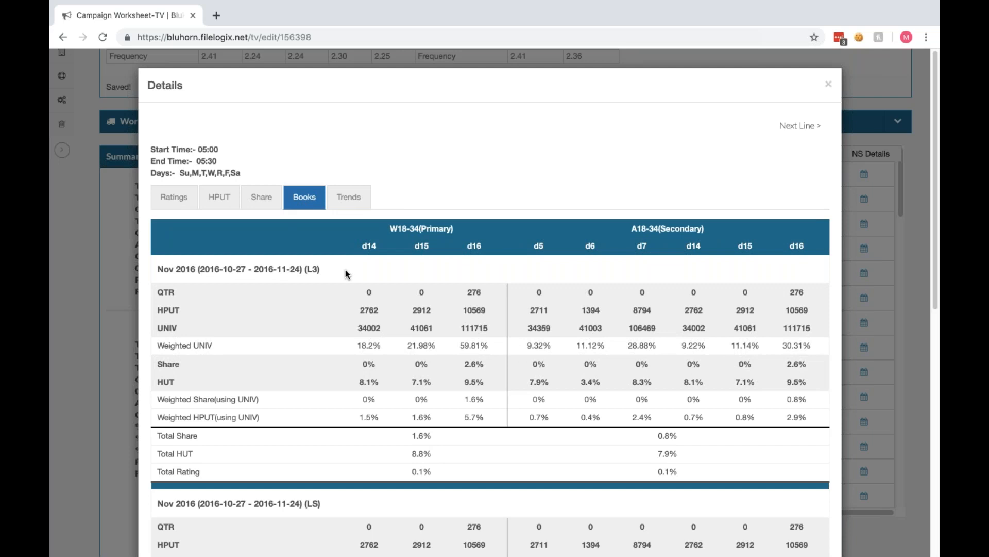
Examine line 1's Books data for L3, LS and L7, check its Trends and Ratings, and close the details.
scroll(345, 270, "down", 3)
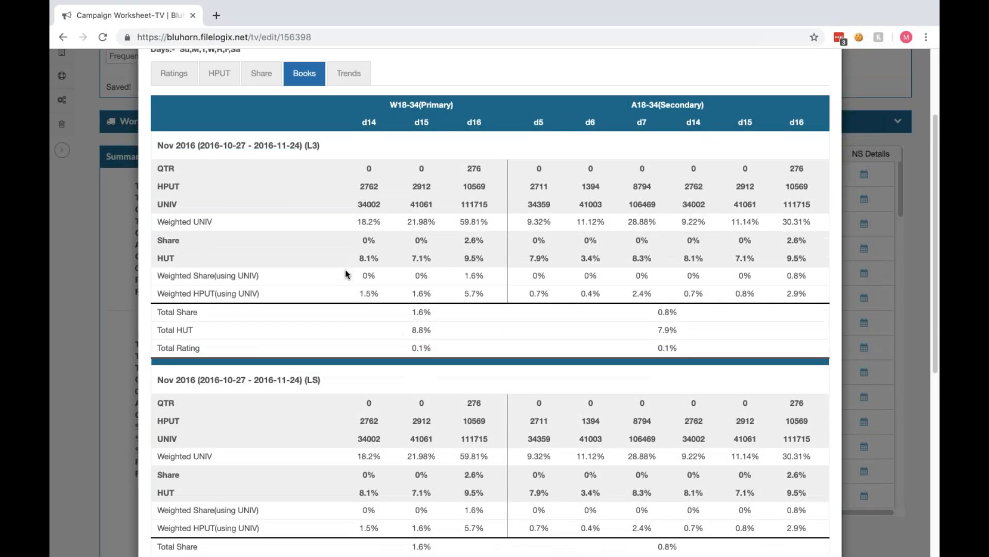
scroll(345, 270, "down", 1)
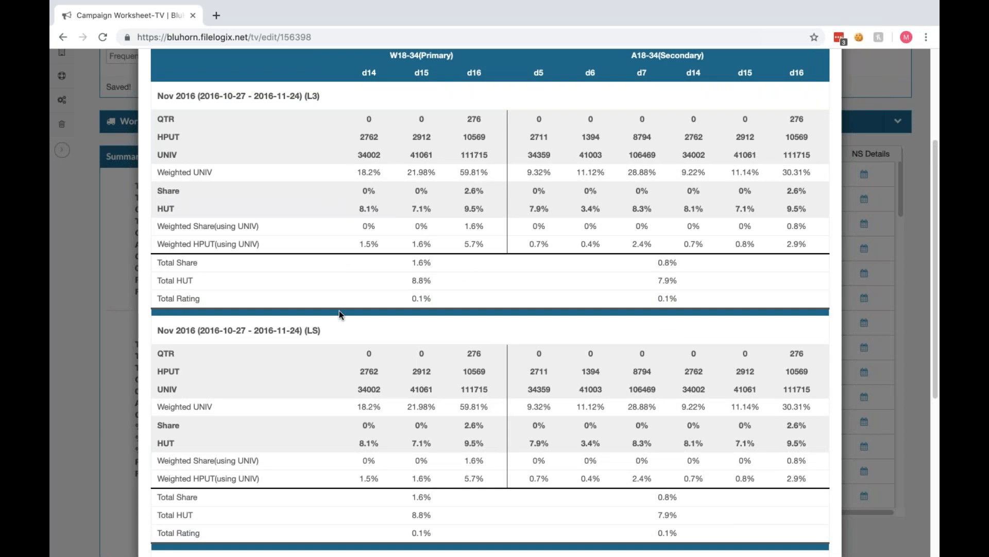
scroll(339, 310, "down", 4)
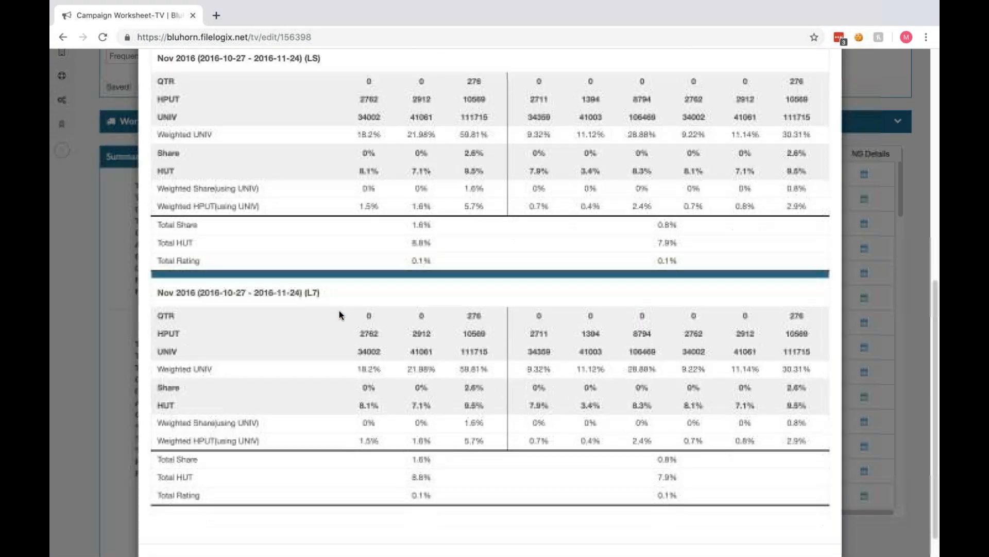
scroll(339, 313, "down", 2)
scroll(339, 312, "up", 9)
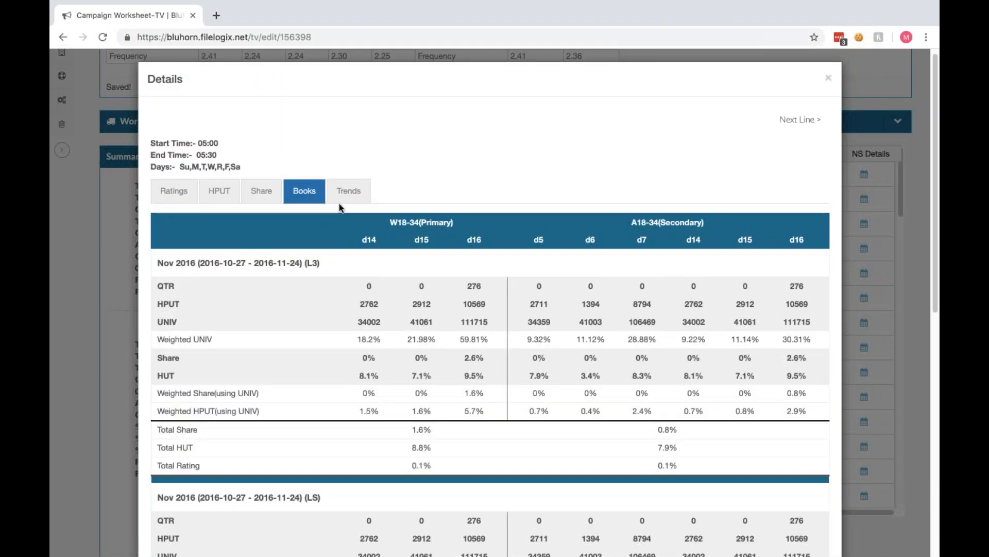
left_click(340, 201)
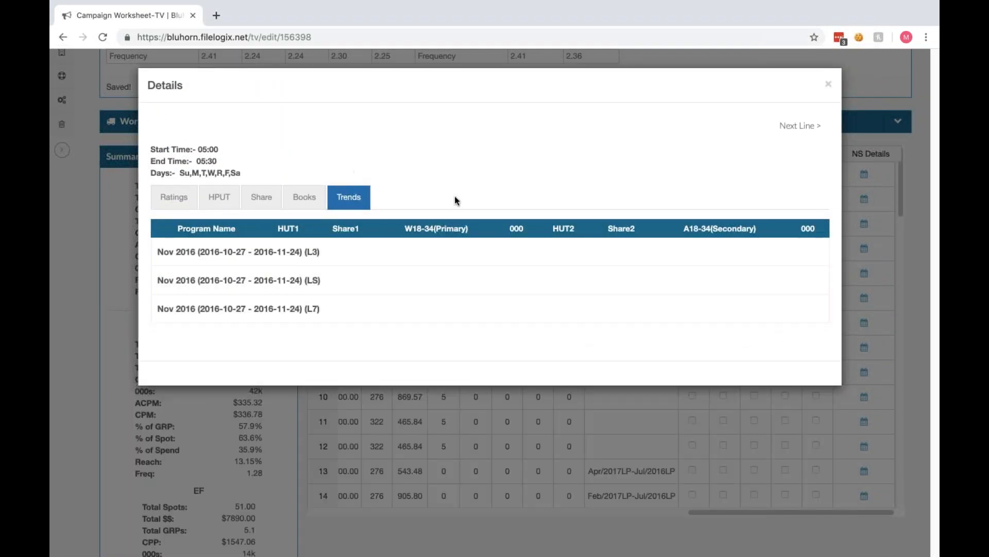
left_click(166, 197)
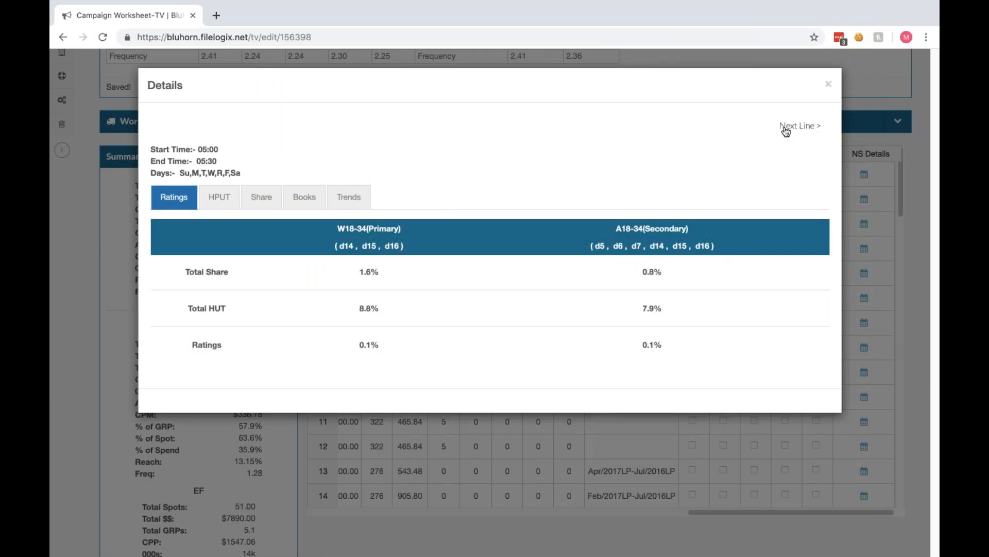
left_click(828, 87)
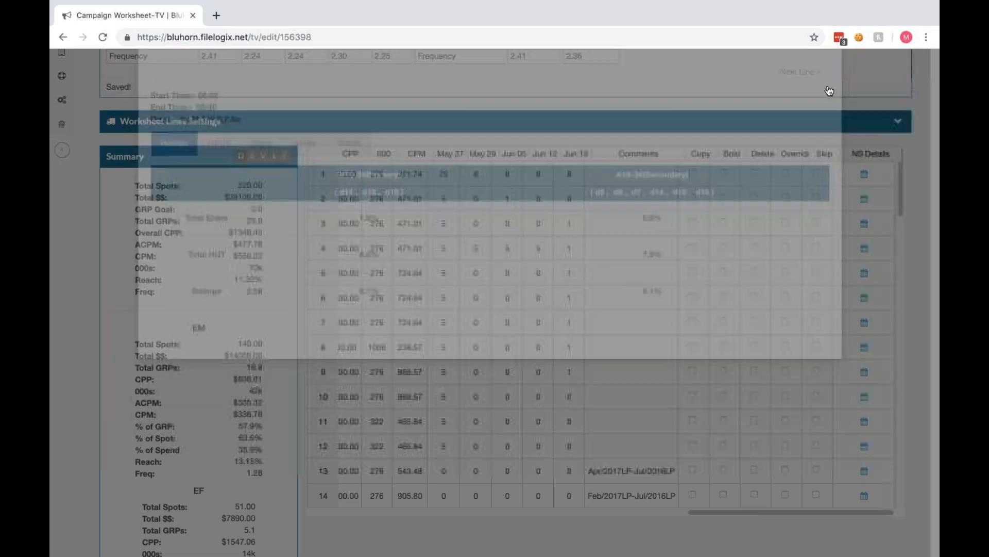
Open the NS Details for line 13 and view its HPUT, Share, Books and Trends data.
left_click(862, 473)
left_click(863, 473)
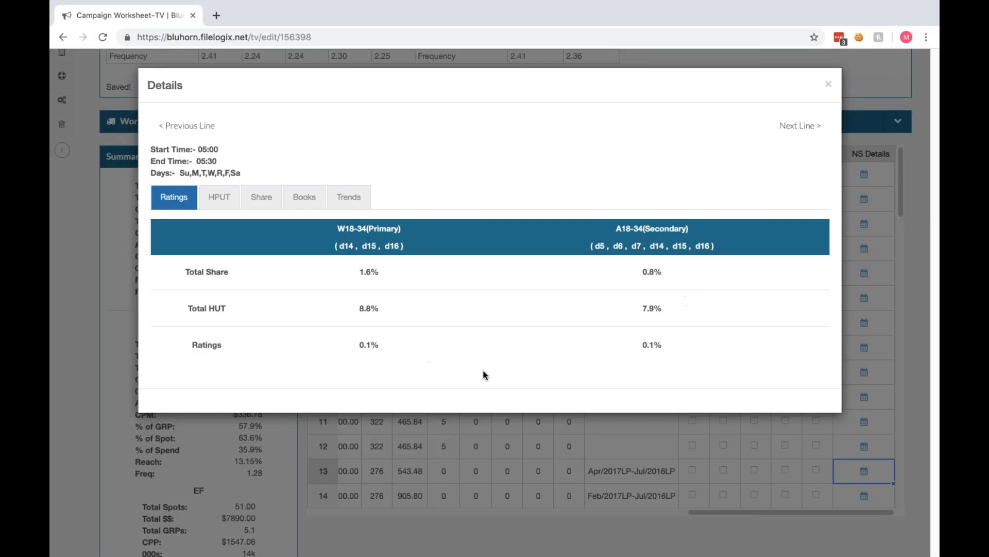
left_click(221, 199)
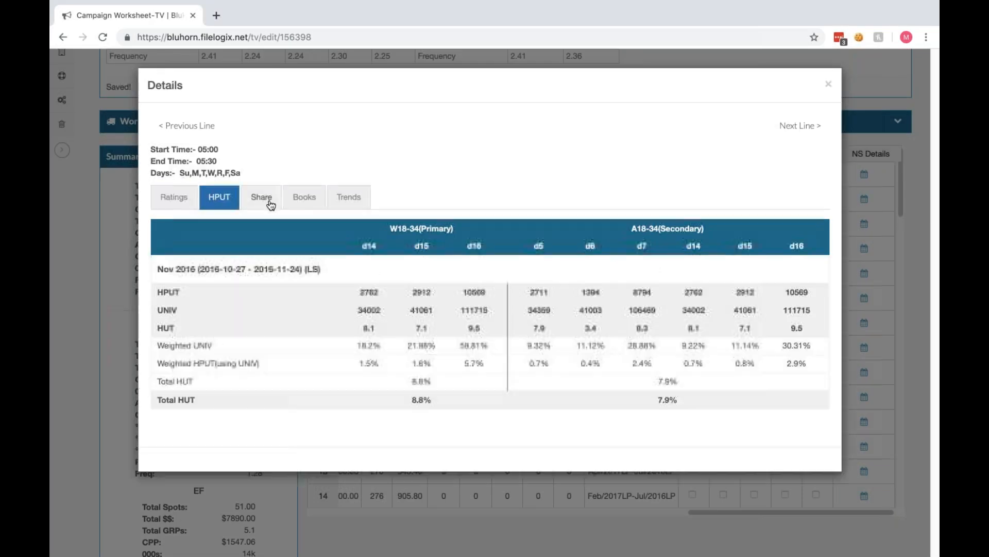
left_click(270, 205)
left_click(302, 203)
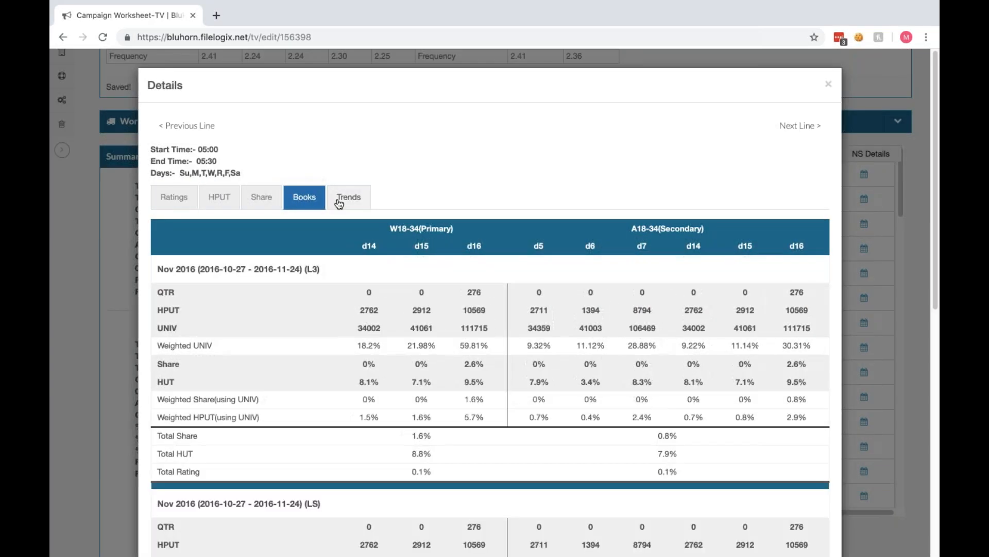
left_click(346, 201)
Go to the following line's NS Details, check its start time, end time and days, and close the details.
left_click(797, 126)
left_click_drag(150, 149, 247, 176)
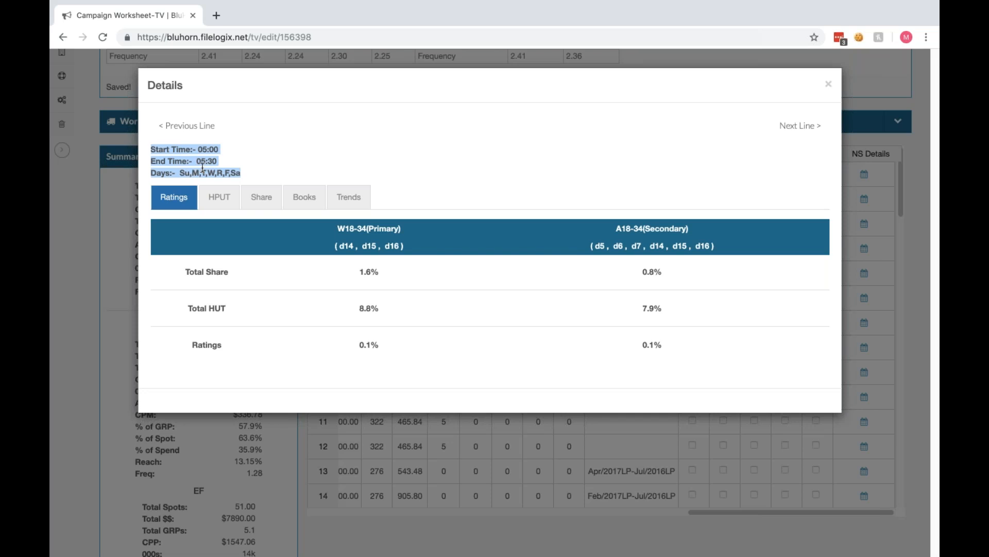
left_click(828, 87)
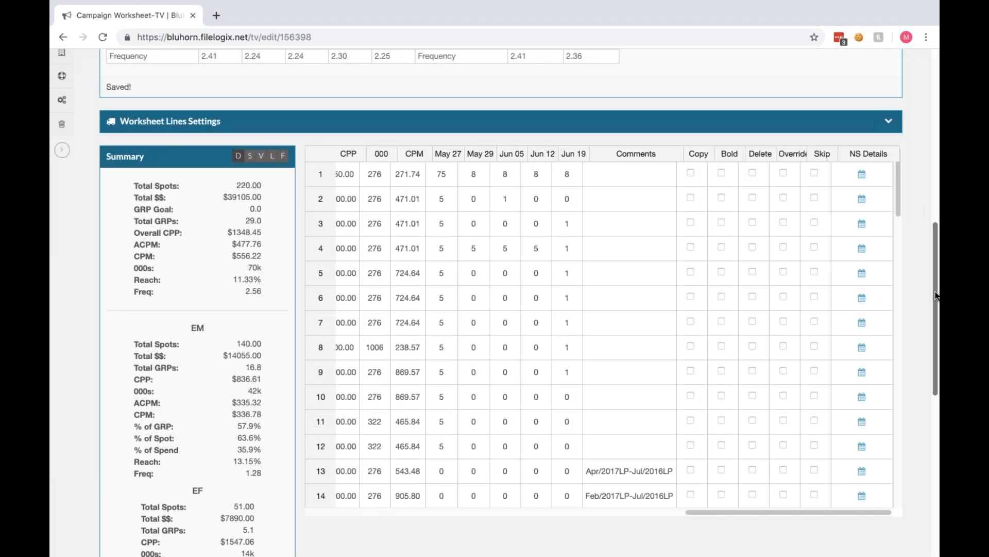
Expand the Station Orders Settings and review the printable order fields and the create, send and preview order options.
left_click_drag(937, 284, 938, 232)
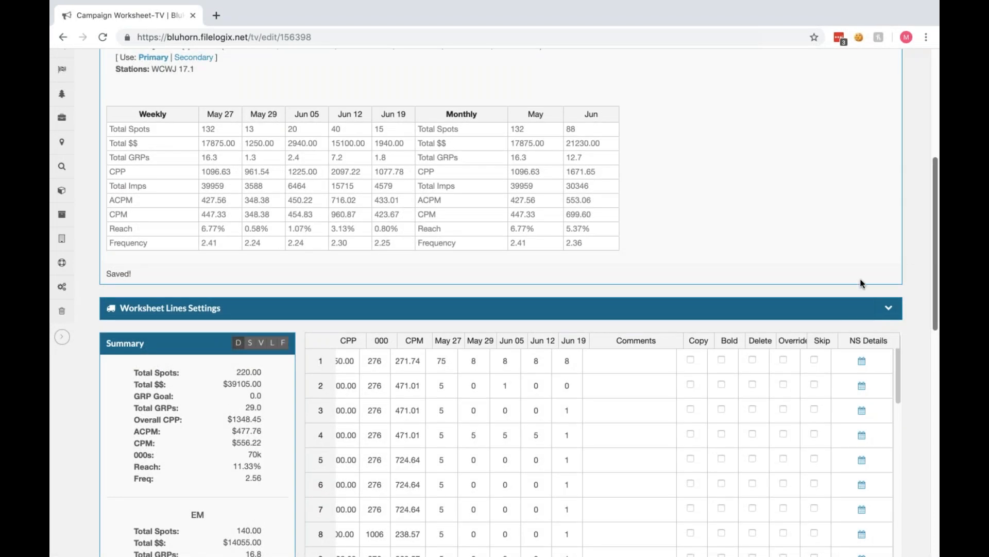
left_click_drag(935, 249, 938, 499)
left_click(896, 438)
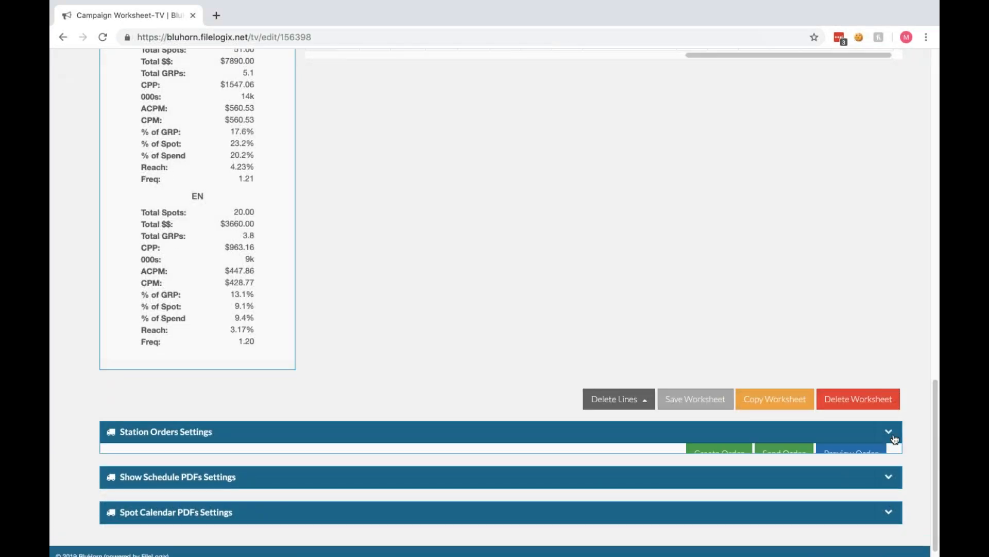
scroll(912, 381, "down", 5)
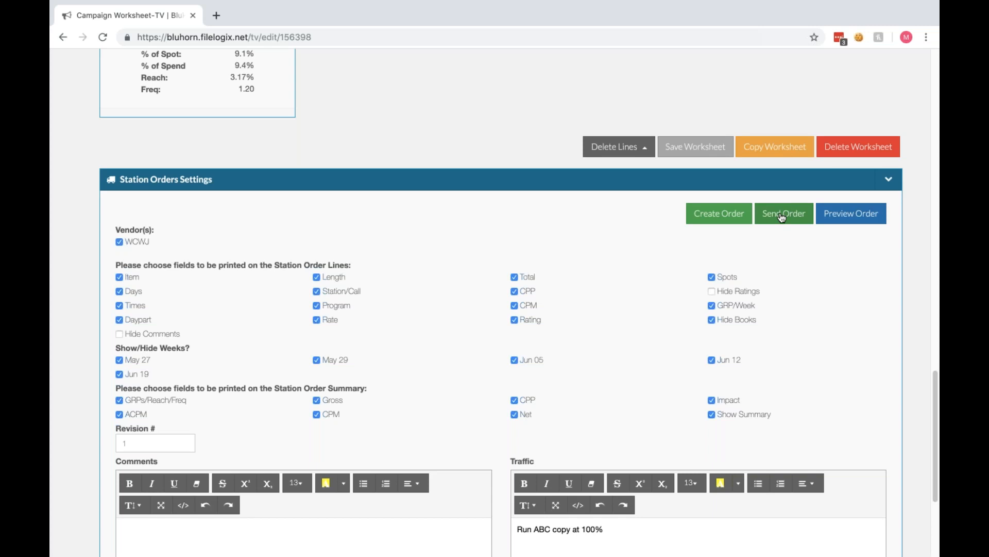
Return to the start of the worksheet page and open the site's help option.
left_click_drag(936, 400, 937, 78)
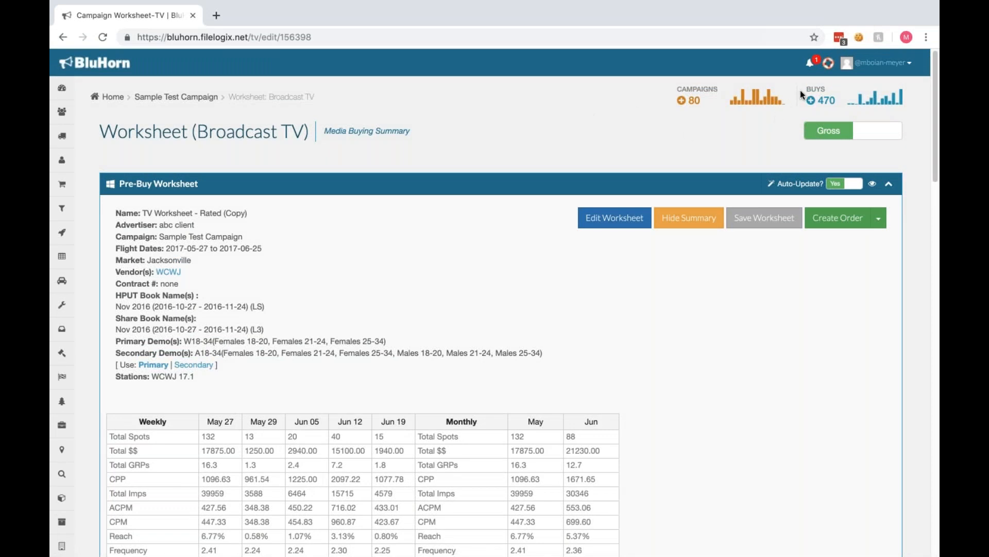
left_click(829, 64)
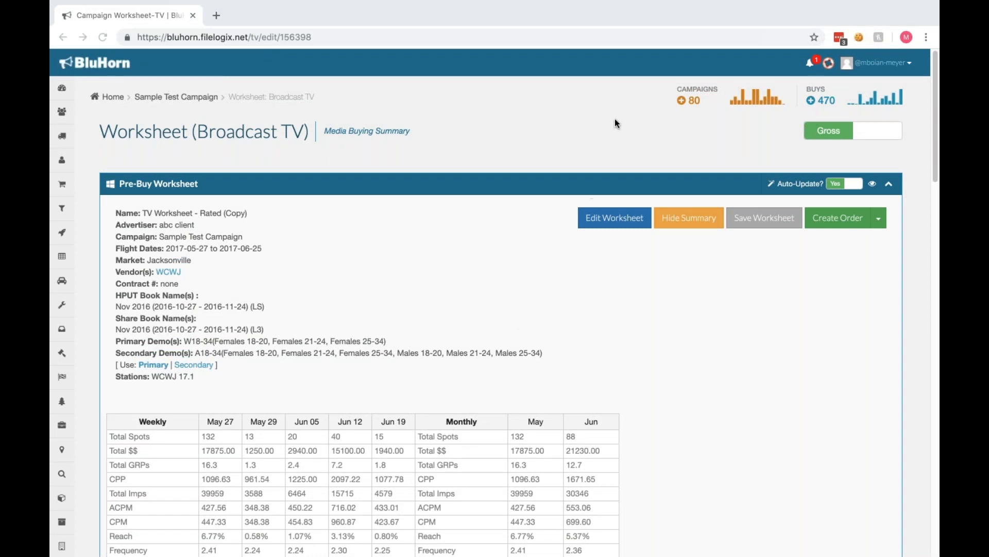